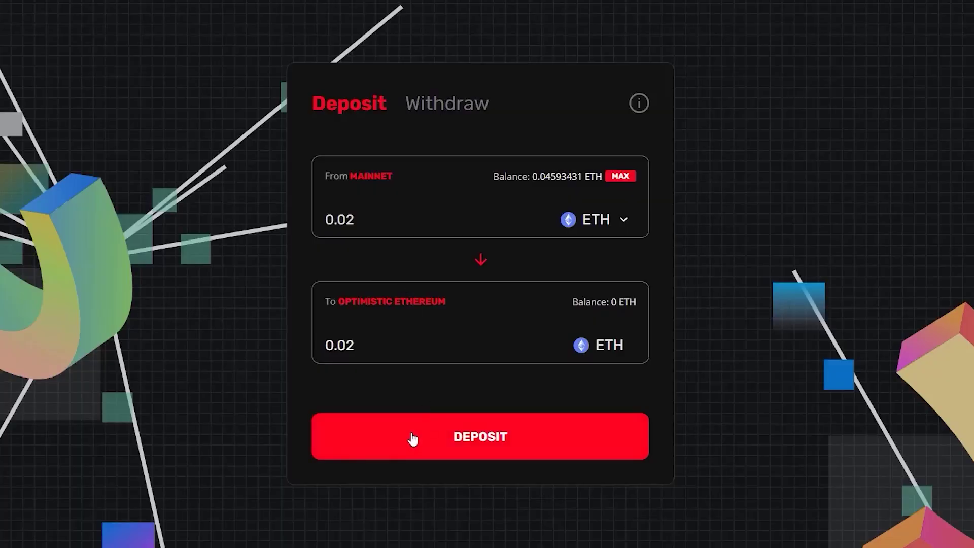
Step: Start the 0.02 ETH deposit and approve it so the request goes to MetaMask
left_click(472, 437)
left_click(513, 501)
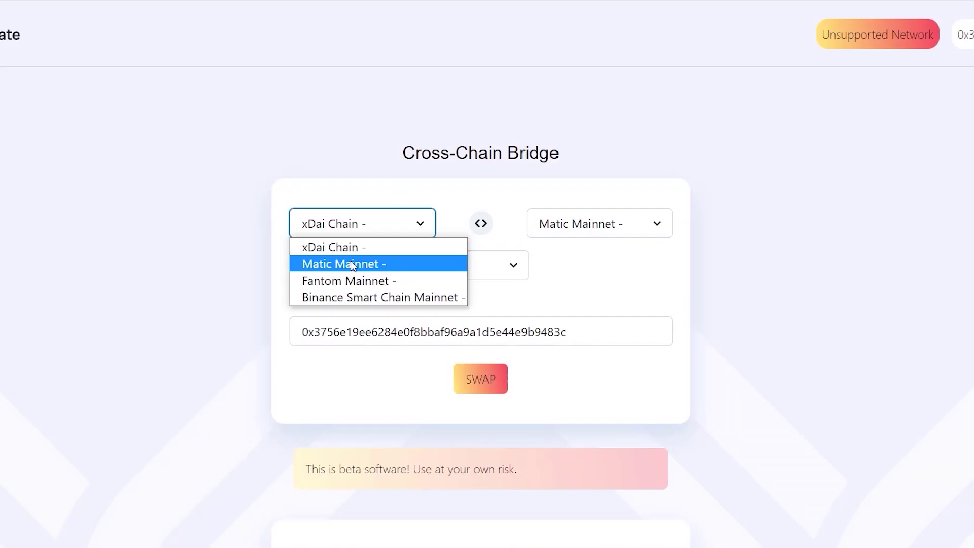
left_click(351, 260)
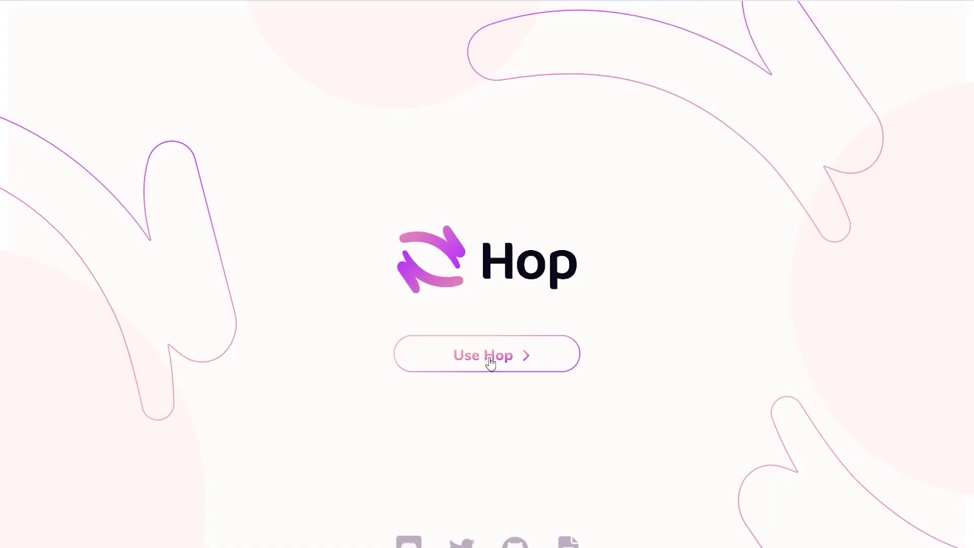
Step: Open Hop's Send page and choose Optimism as the source network
left_click(489, 361)
left_click(418, 248)
left_click(321, 84)
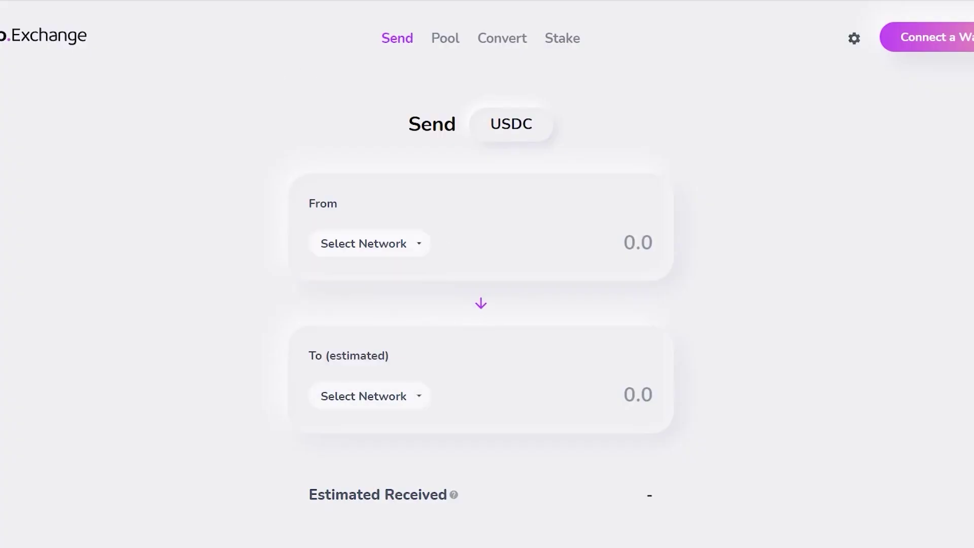
left_click(409, 244)
left_click(410, 313)
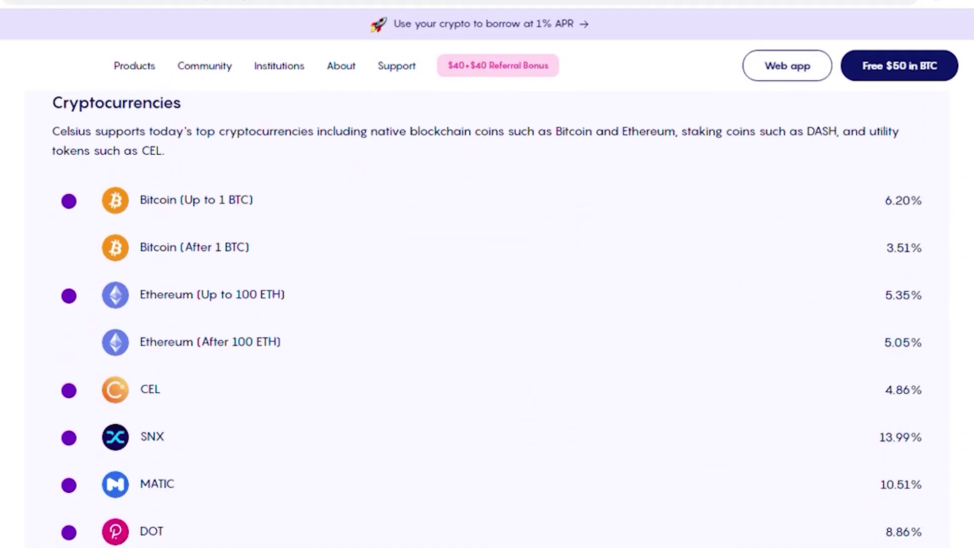
scroll(487, 315, "down", 2)
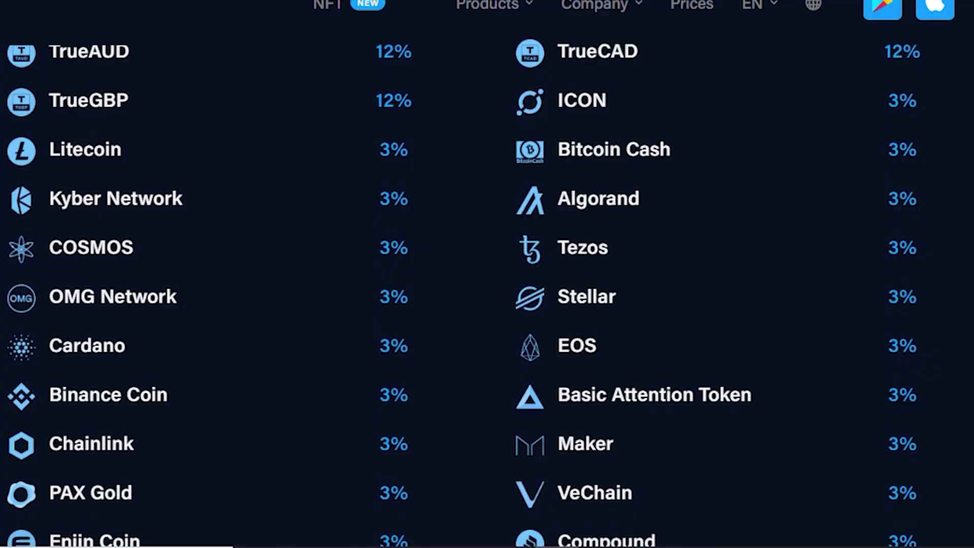
scroll(487, 289, "down", 4)
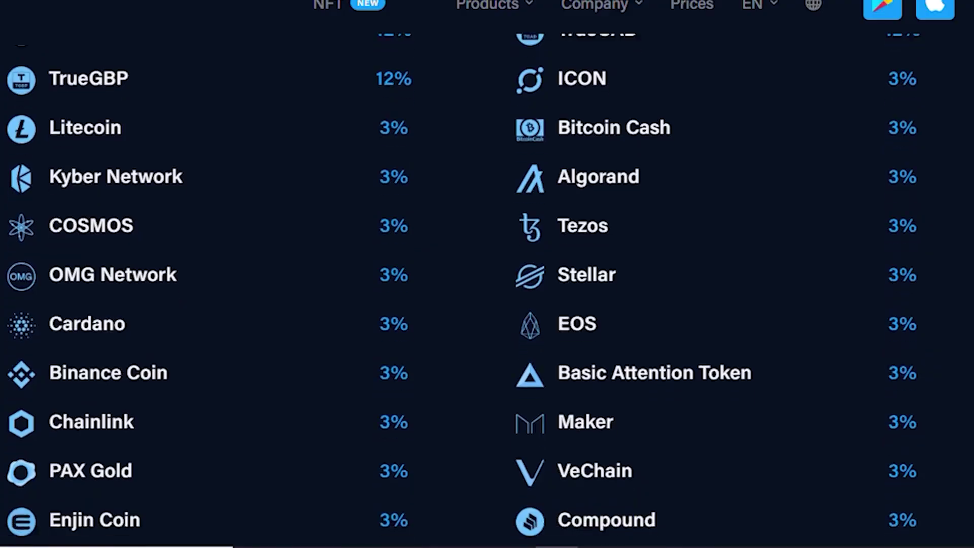
scroll(487, 289, "down", 2)
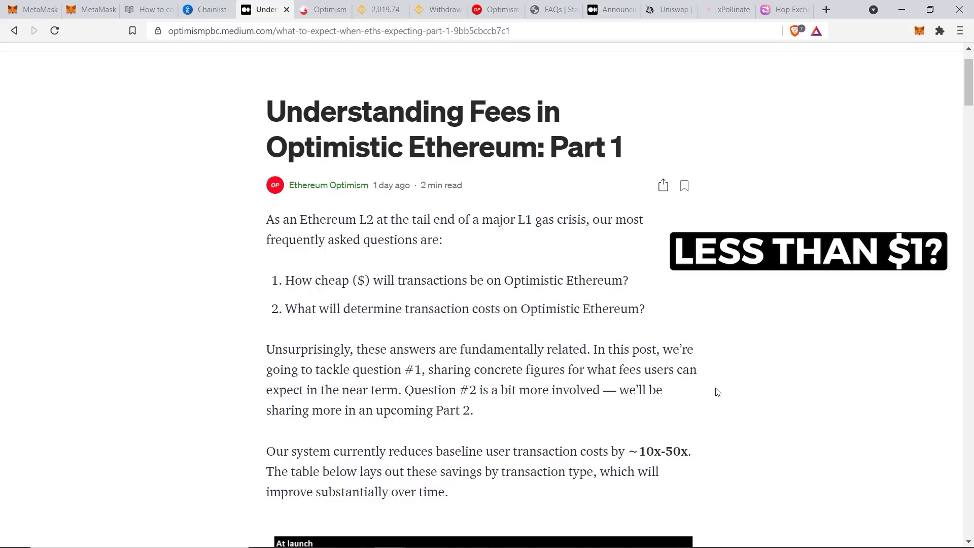
Step: Switch back to the gateway.optimism.io bridge tab
left_click(496, 9)
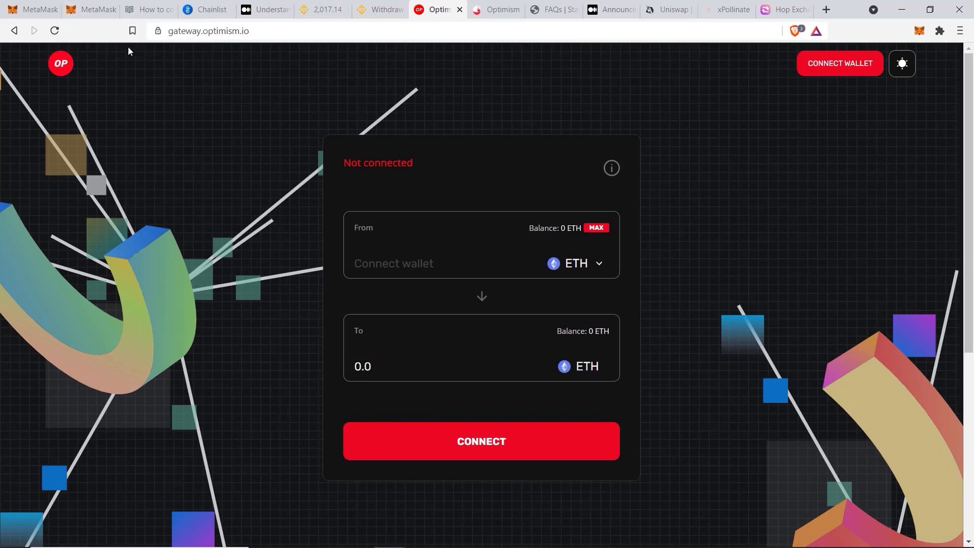
Step: Confirm the MetaMask wallet stays on Ethereum Mainnet
left_click(90, 9)
left_click(724, 69)
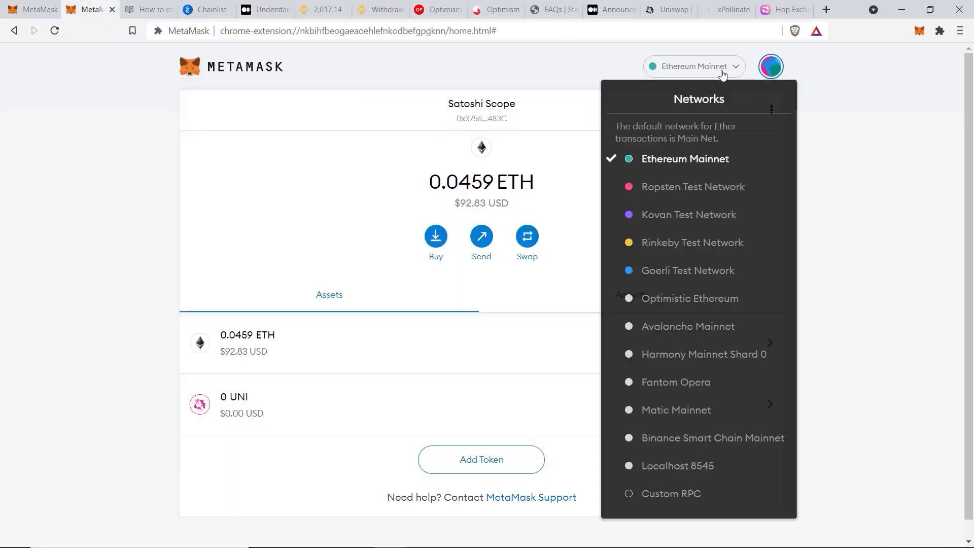
left_click(700, 162)
Step: Connect MetaMask to the Optimism Gateway and switch the bridge to Withdraw
left_click(433, 9)
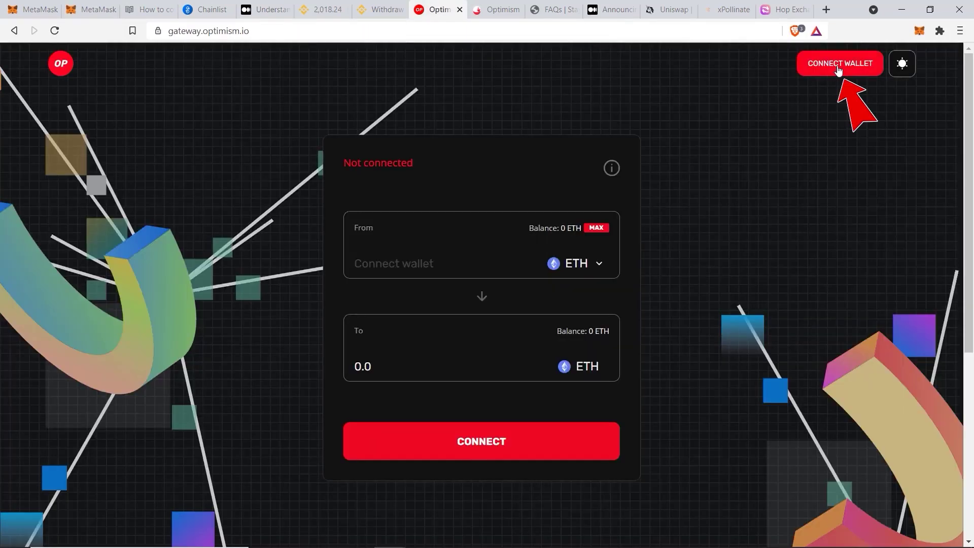
left_click(838, 73)
left_click(475, 264)
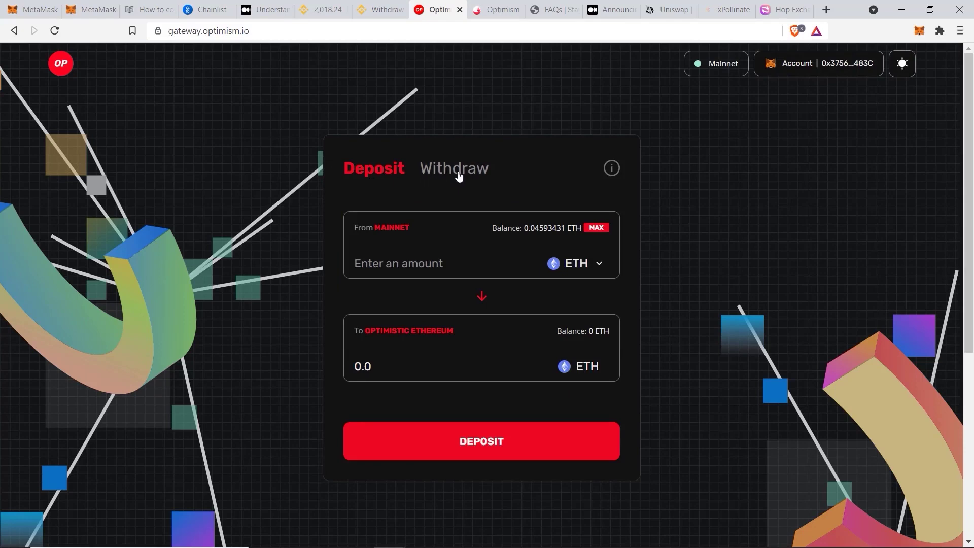
left_click(442, 169)
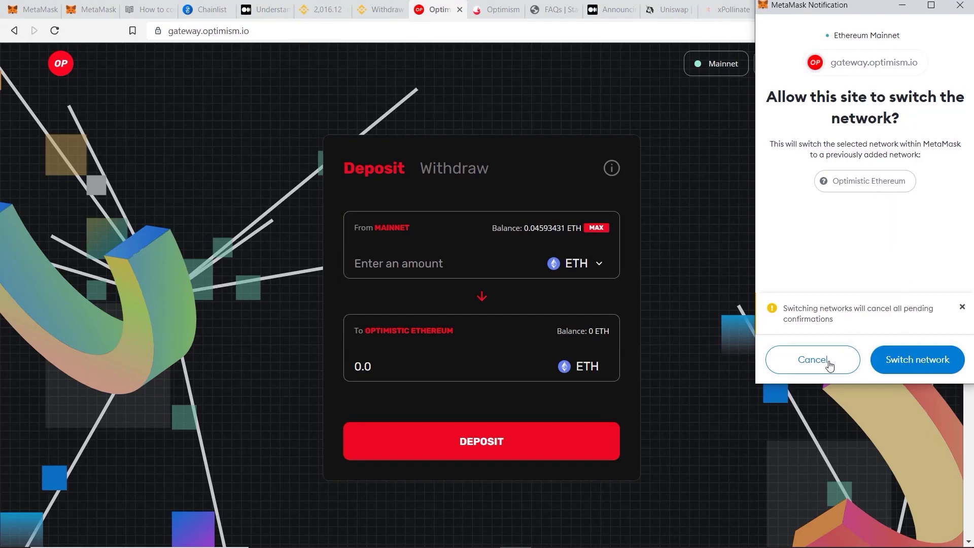
Step: Decline the MetaMask network switch and return to the gateway's 0.02 ETH deposit form
left_click(812, 360)
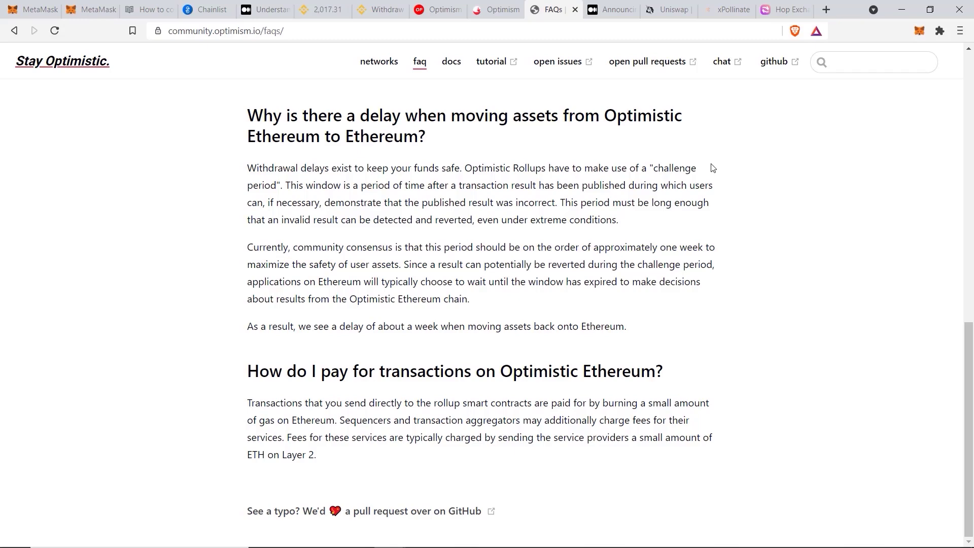
left_click(437, 9)
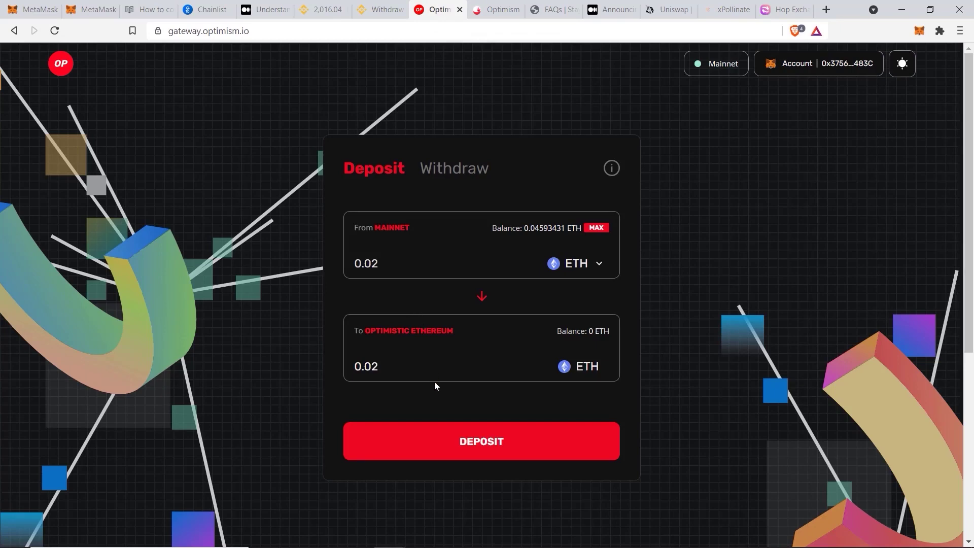
Step: Submit and approve the 0.02 ETH deposit, then confirm the transaction in MetaMask
left_click(474, 442)
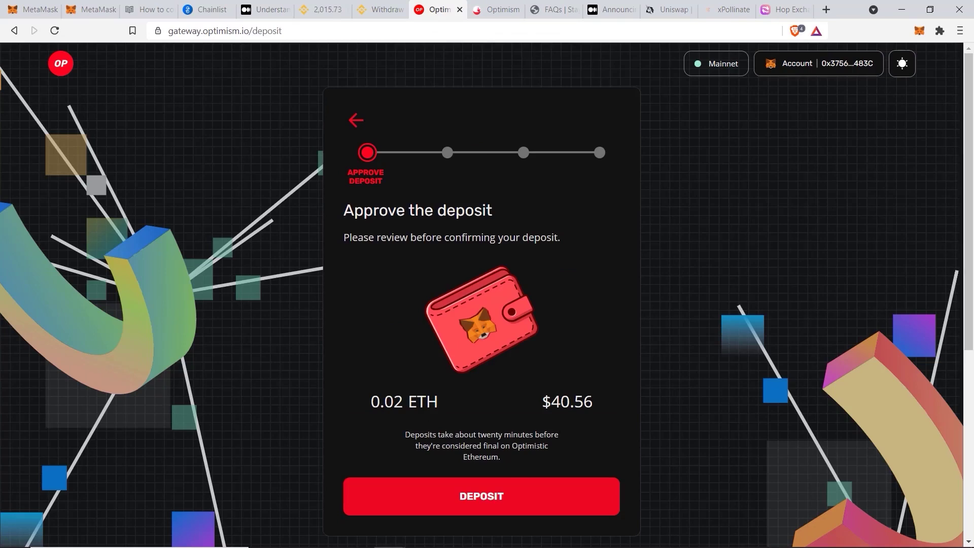
left_click(499, 497)
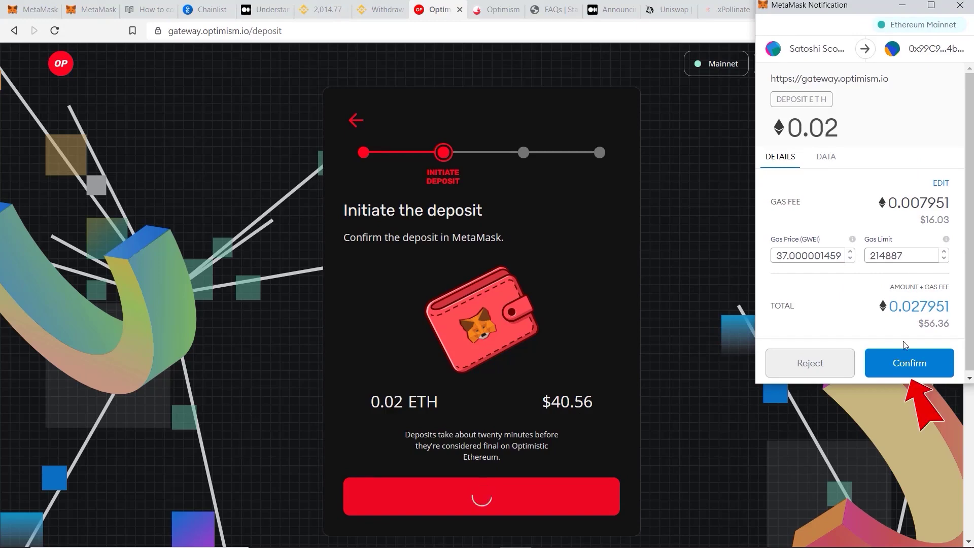
left_click(908, 361)
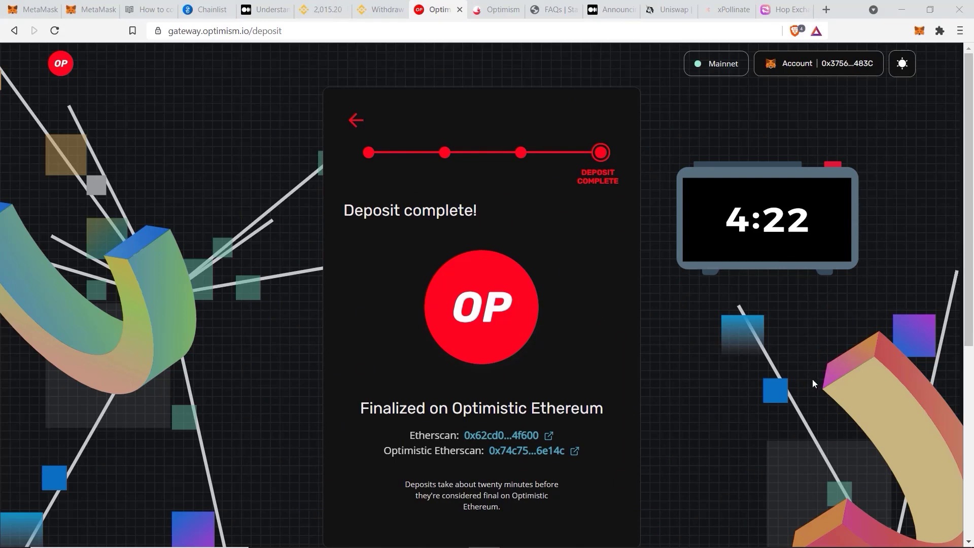
Step: View the deposit's Mainnet and Optimistic Etherscan transaction pages
left_click(548, 435)
left_click(575, 450)
left_click(439, 10)
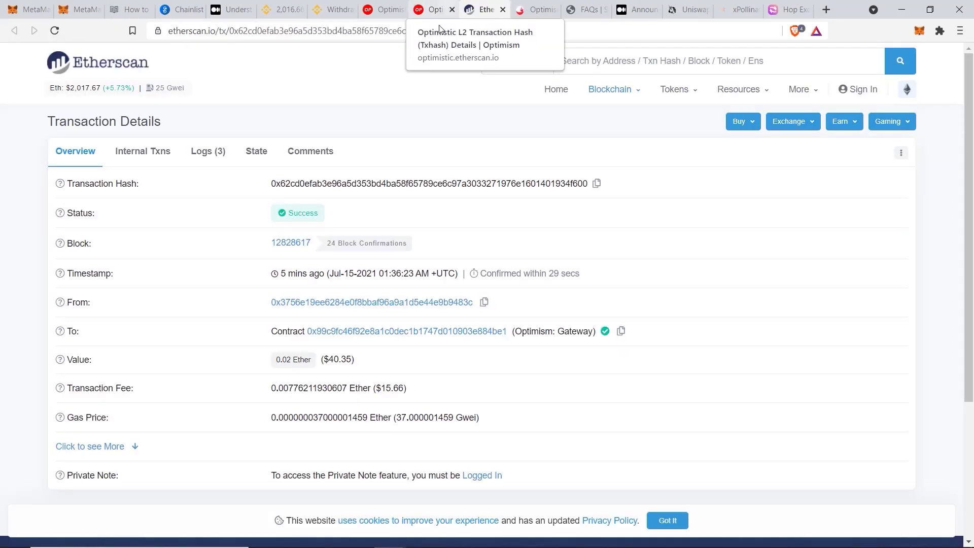
Step: Switch MetaMask to the Optimistic Ethereum network showing the 0.02 ETH balance
left_click(79, 9)
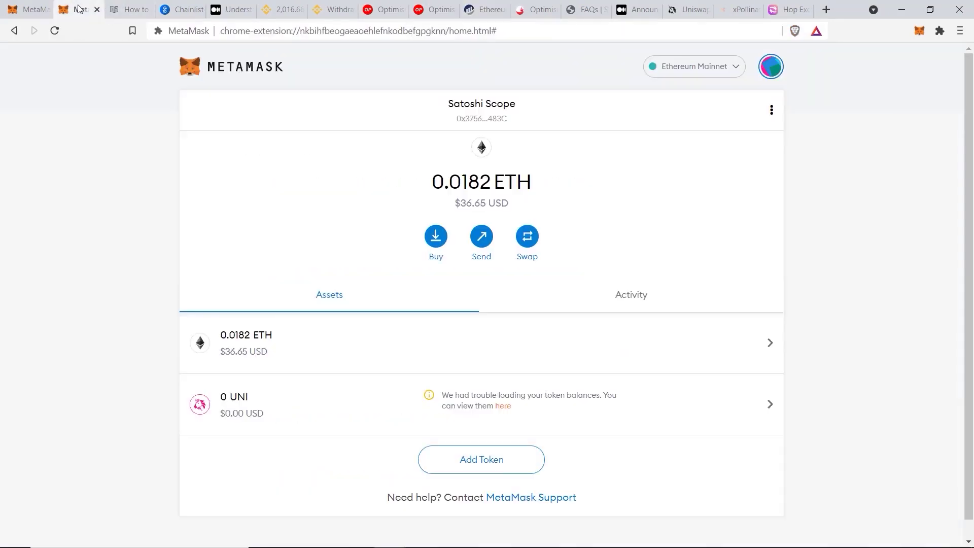
left_click(667, 75)
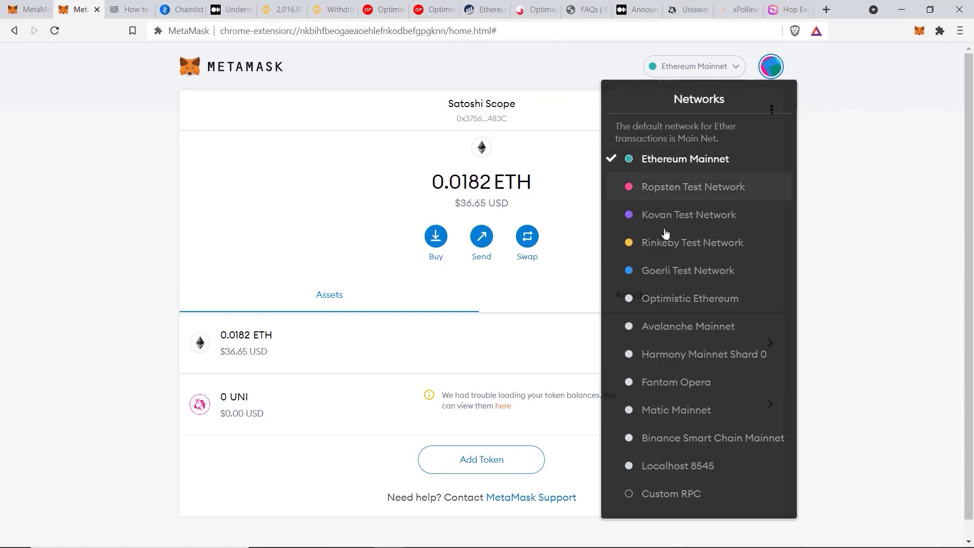
left_click(681, 305)
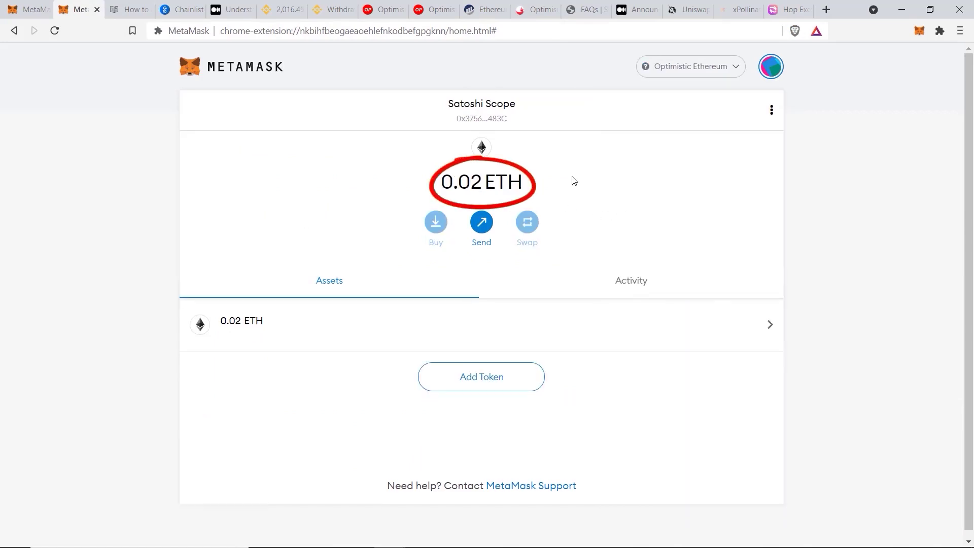
left_click(558, 117)
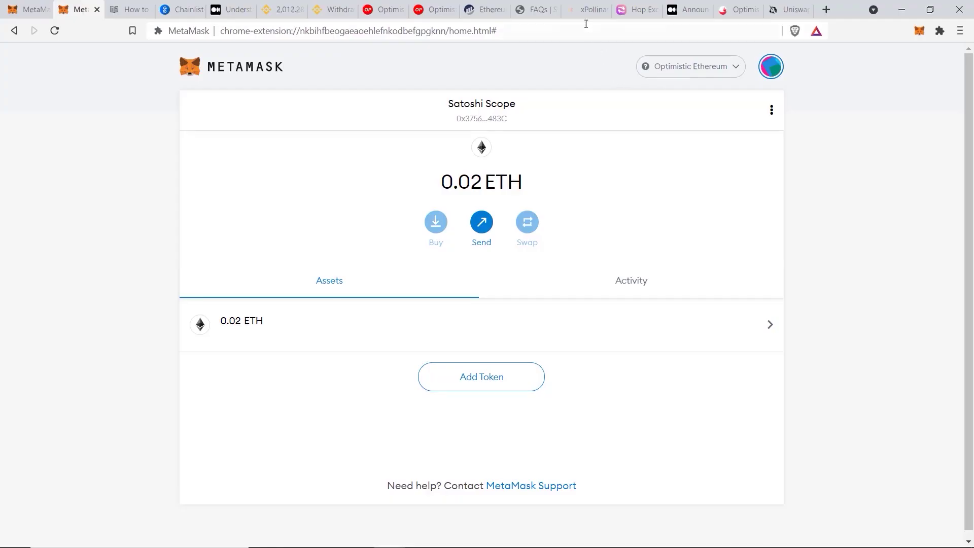
Step: Set xPollinate's source chain to Matic Mainnet
left_click(583, 10)
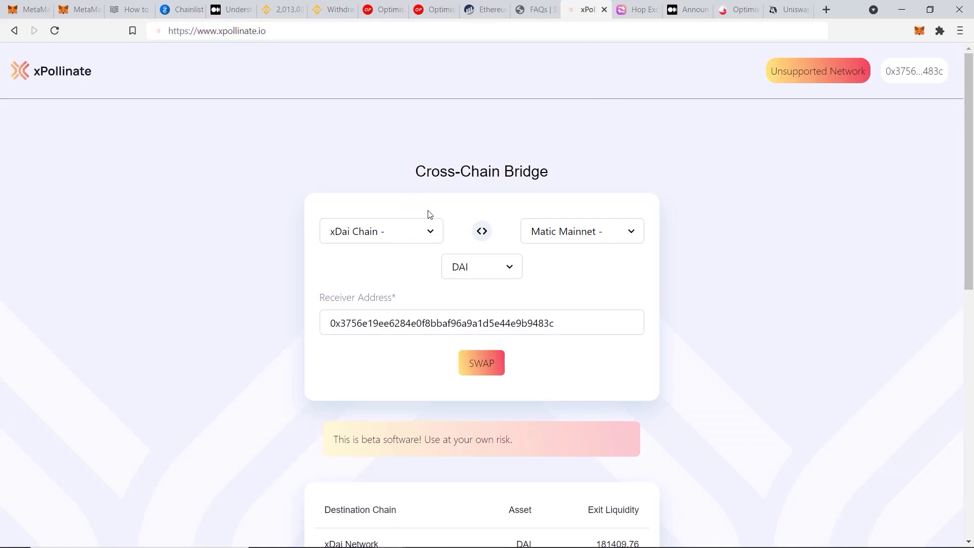
left_click(430, 231)
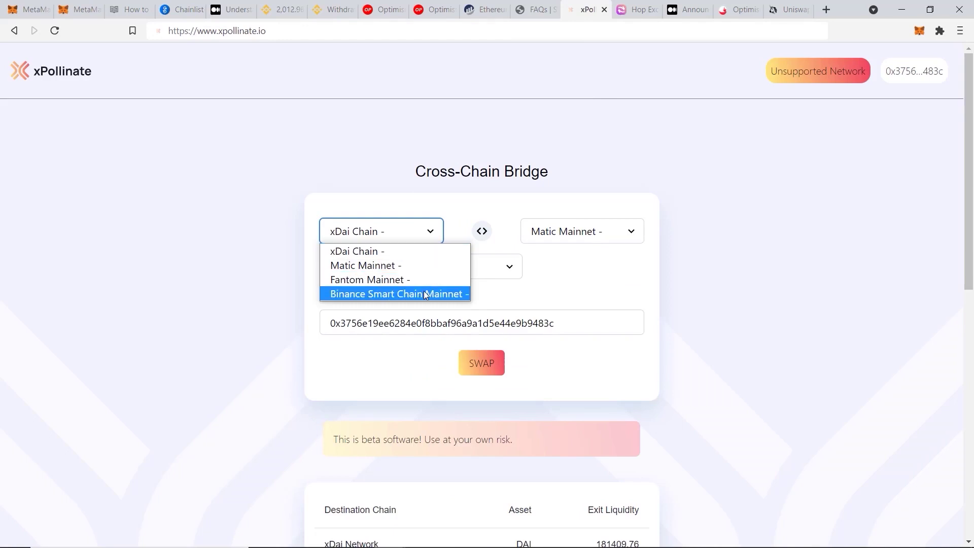
left_click(382, 176)
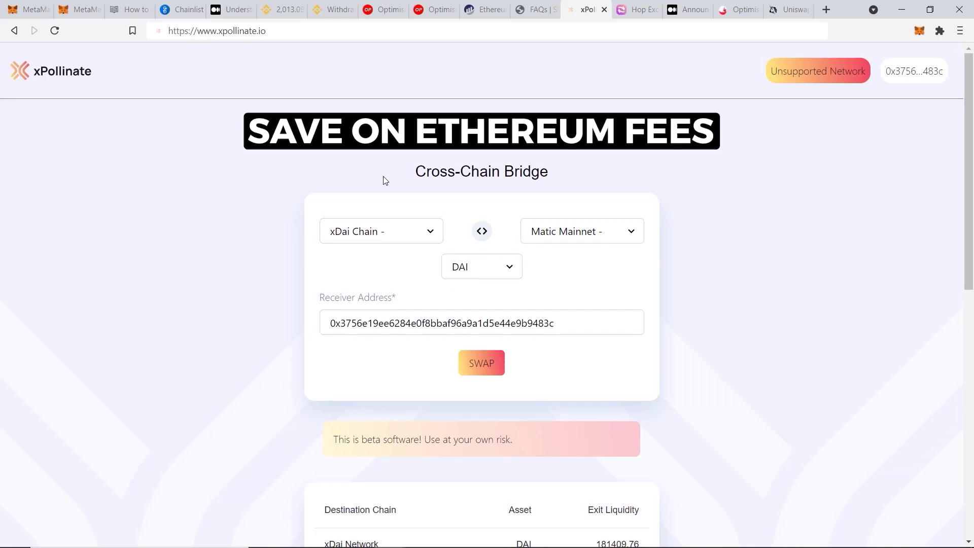
left_click(406, 229)
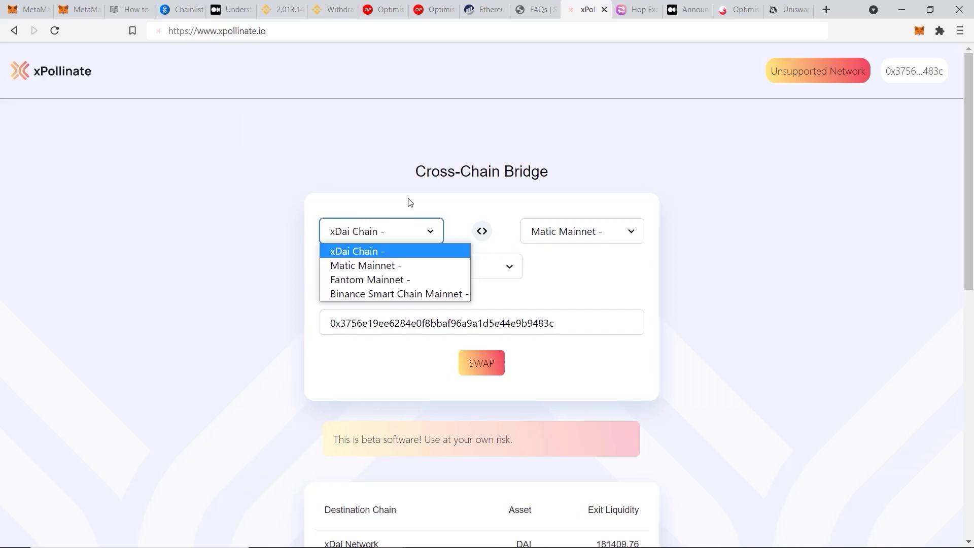
left_click(372, 264)
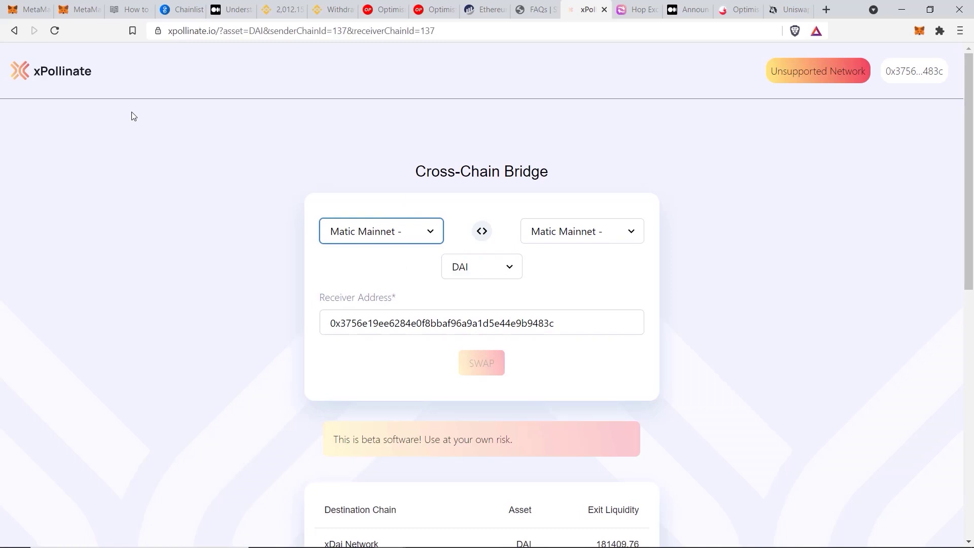
left_click(637, 9)
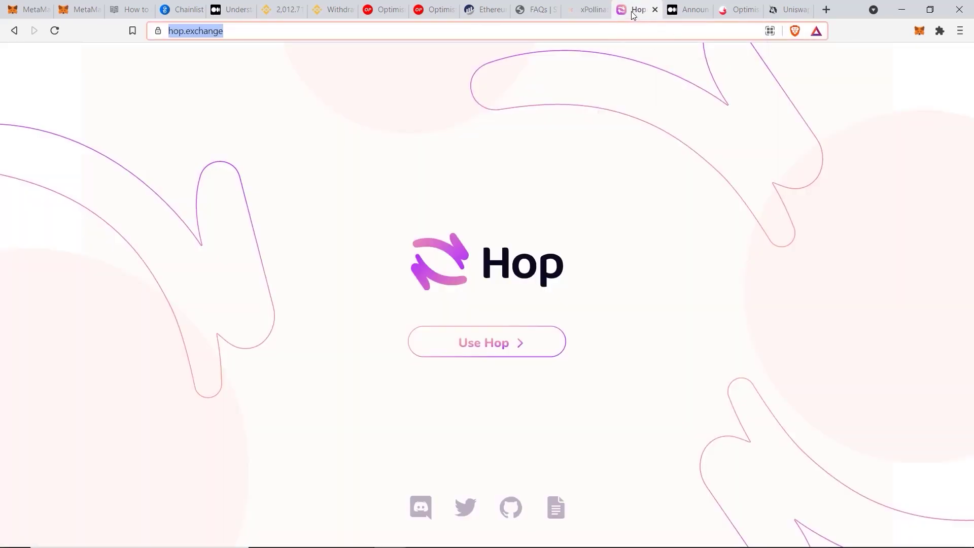
Step: Launch the Hop app and load its Kovan test version by editing the URL
left_click(488, 344)
left_click(429, 253)
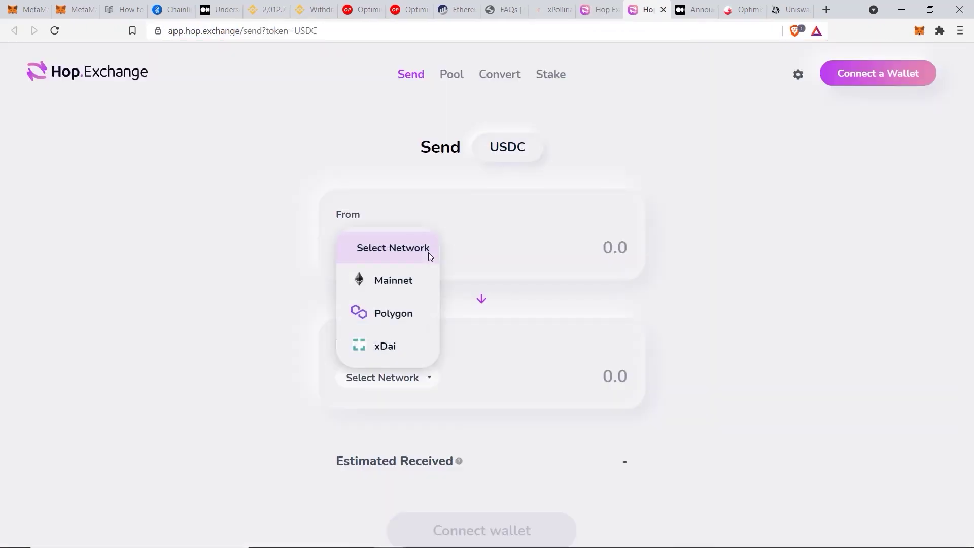
left_click(284, 95)
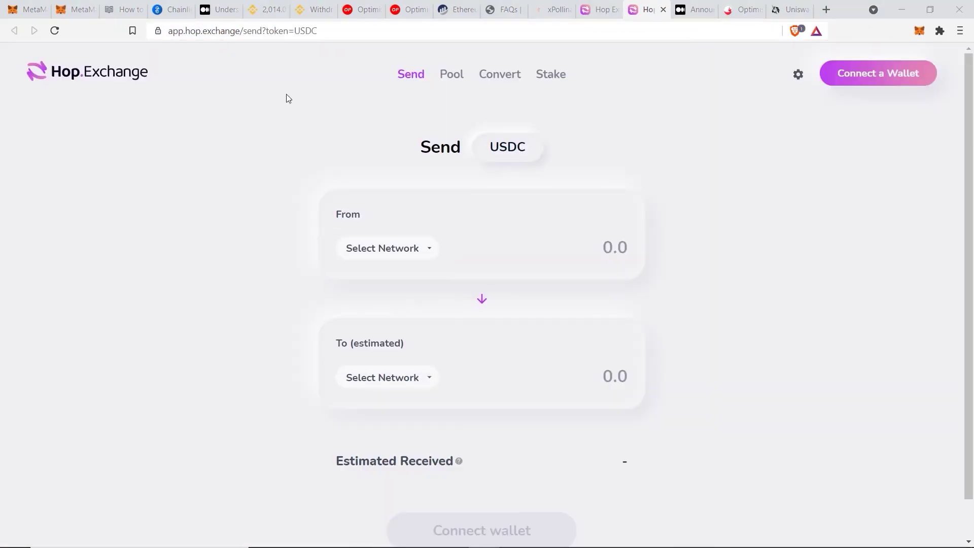
double_click(180, 30)
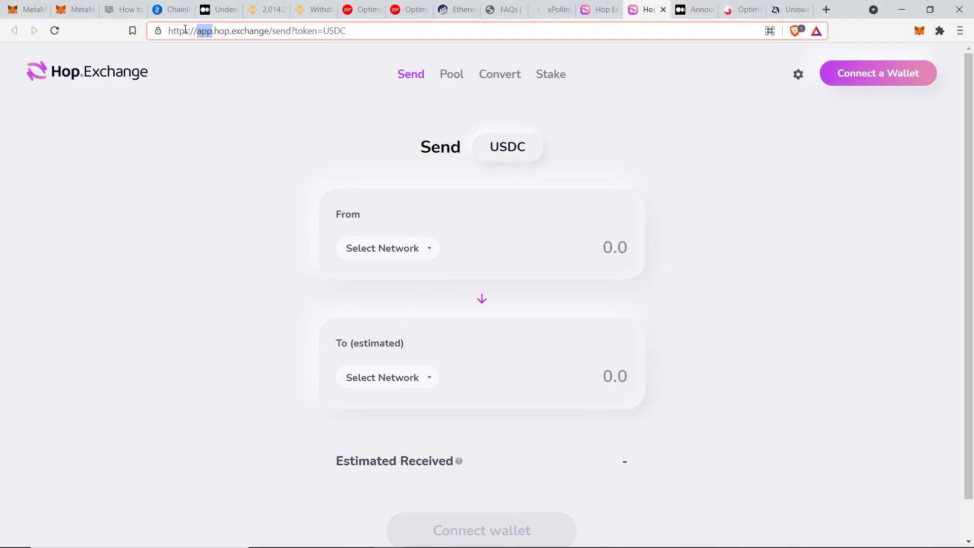
type("kovan")
key("Return")
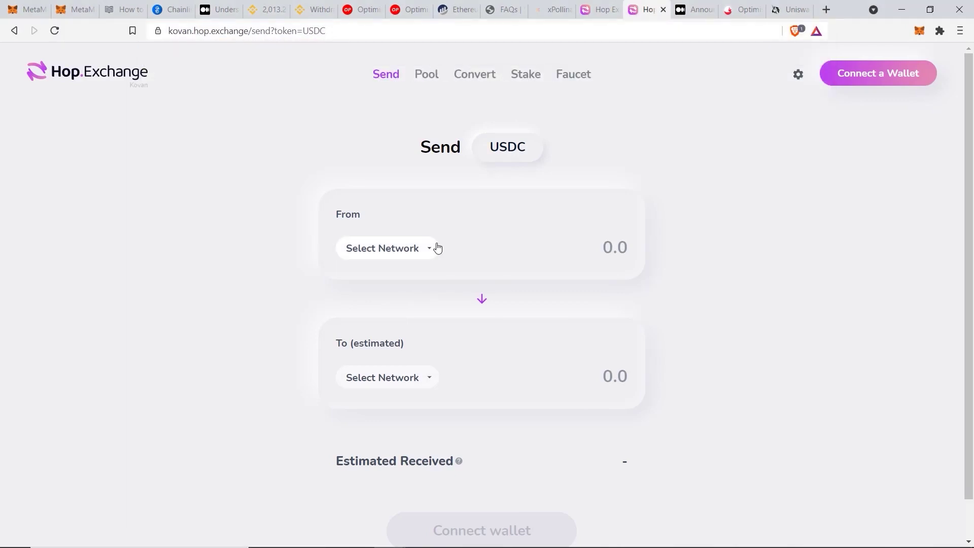
Step: Set the Kovan send form from Optimism to Kovan, then return to the Optimism gateway
left_click(417, 249)
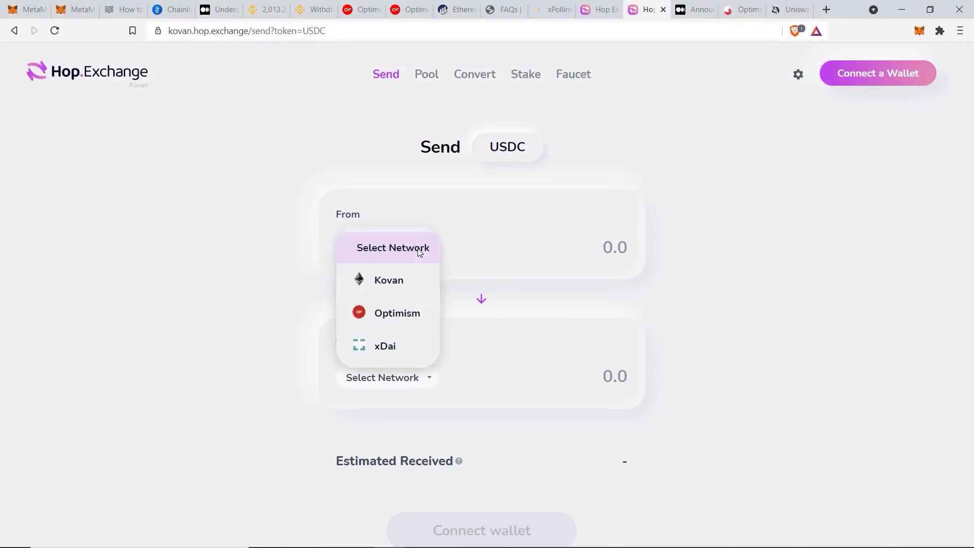
left_click(407, 315)
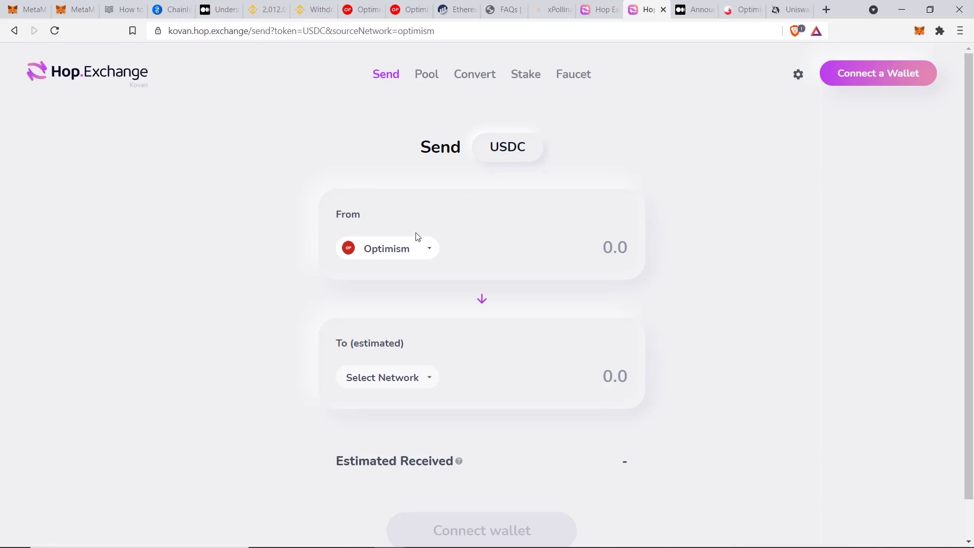
left_click(409, 383)
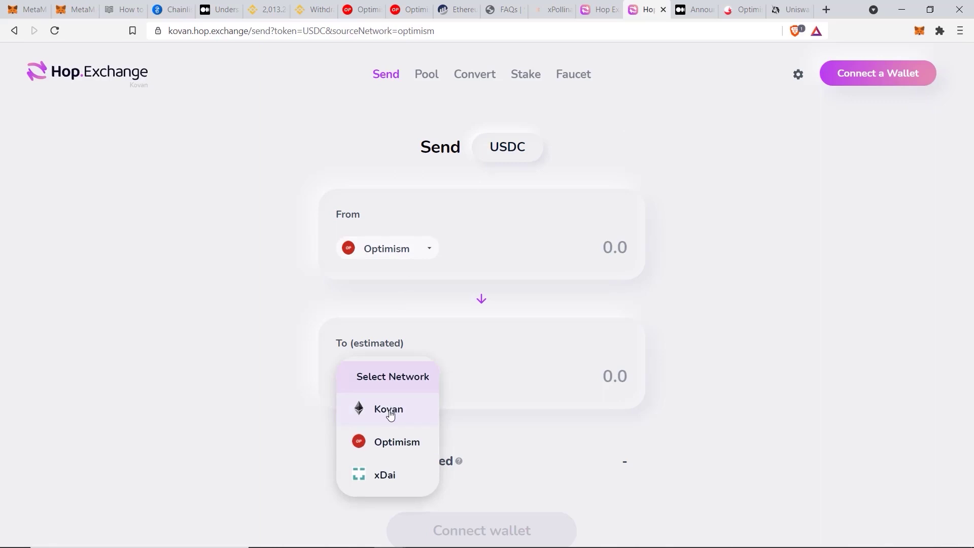
left_click(387, 407)
left_click(358, 9)
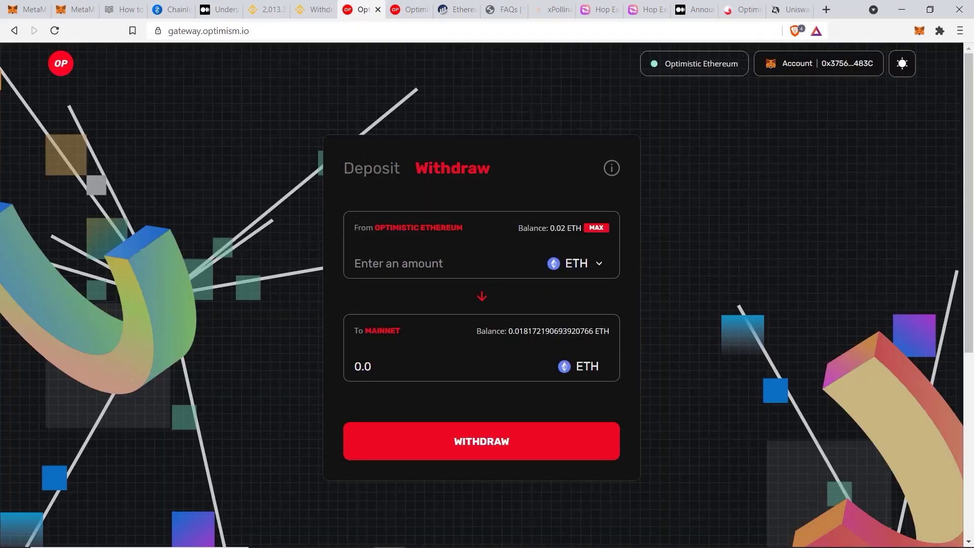
Step: Switch to the MetaMask tab to see 0.02 ETH on Optimistic Ethereum
key("ctrl+2")
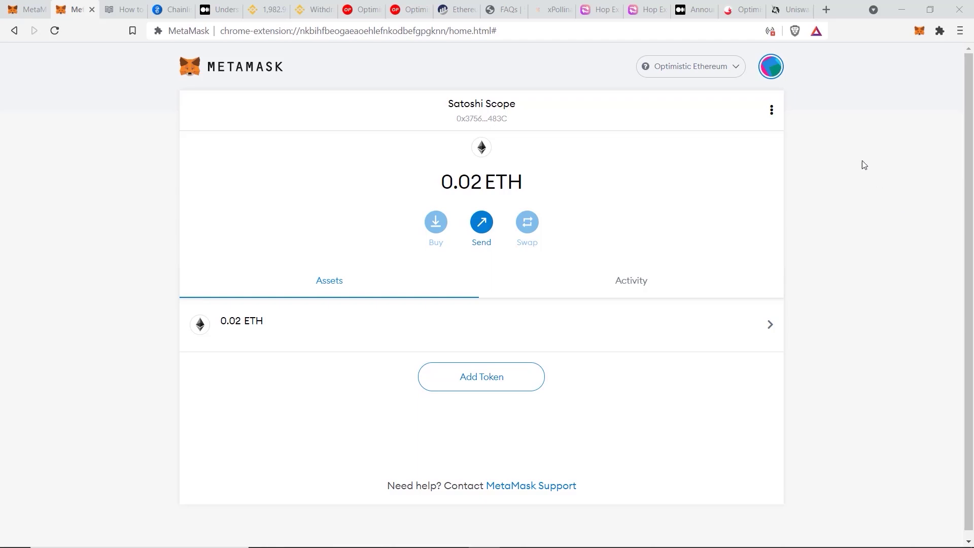
Step: Launch the Uniswap app, confirm MetaMask is on Optimism, and open the receive-token list
left_click(790, 8)
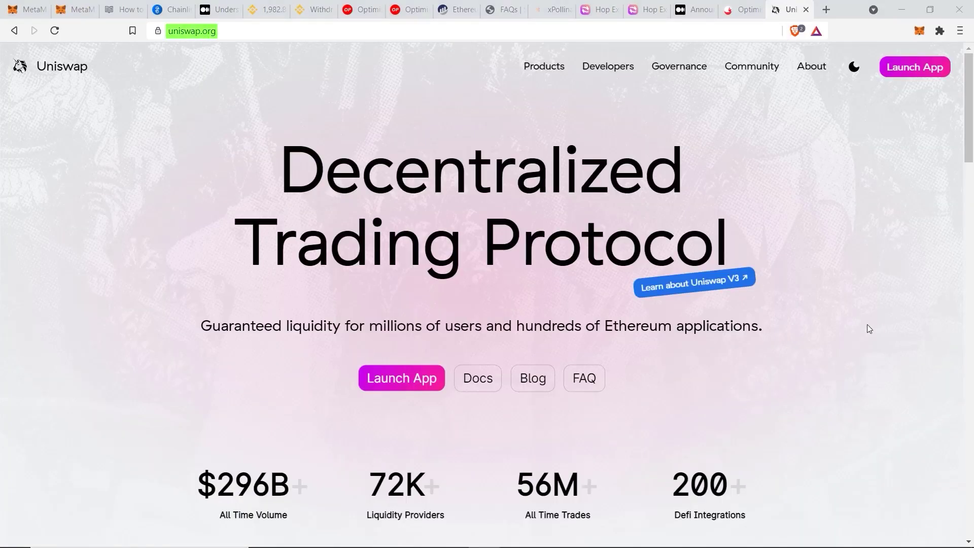
left_click(903, 70)
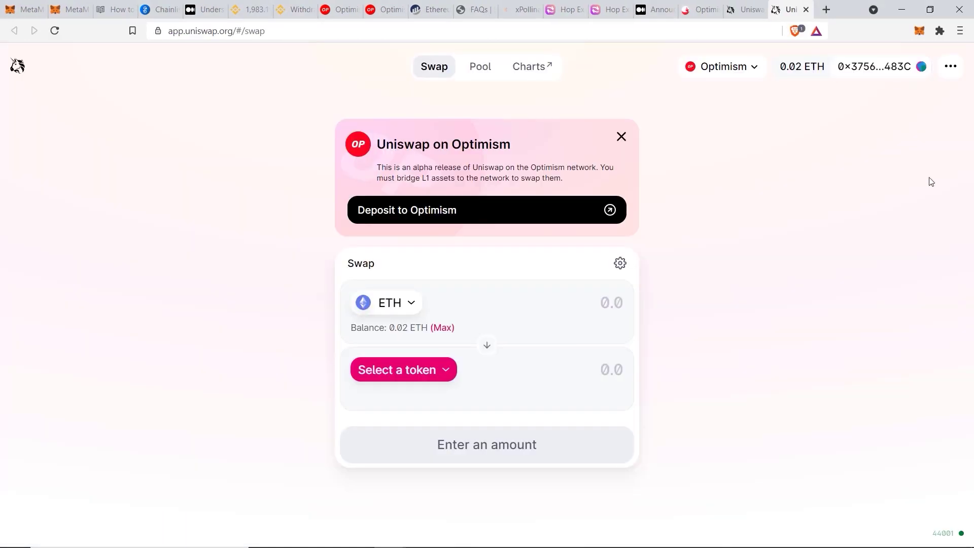
left_click(921, 35)
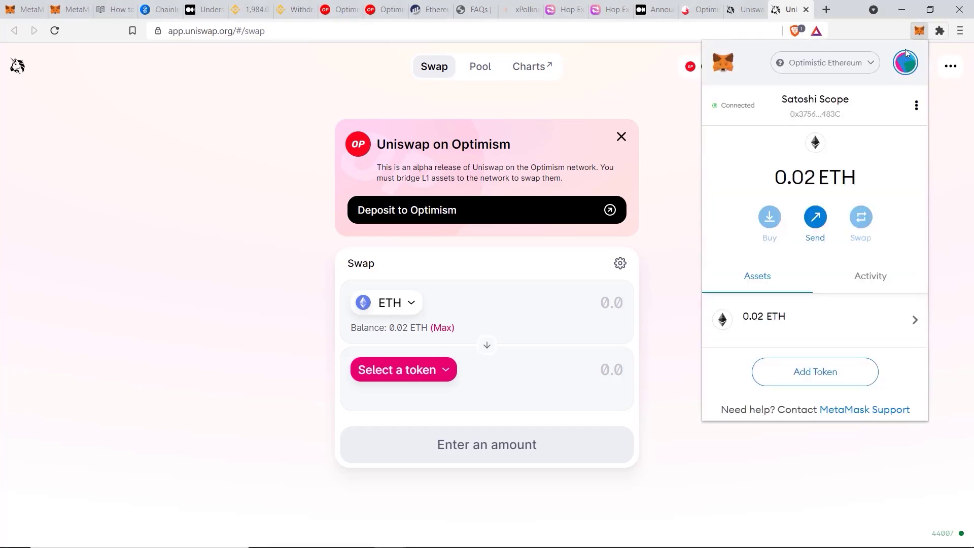
left_click(852, 75)
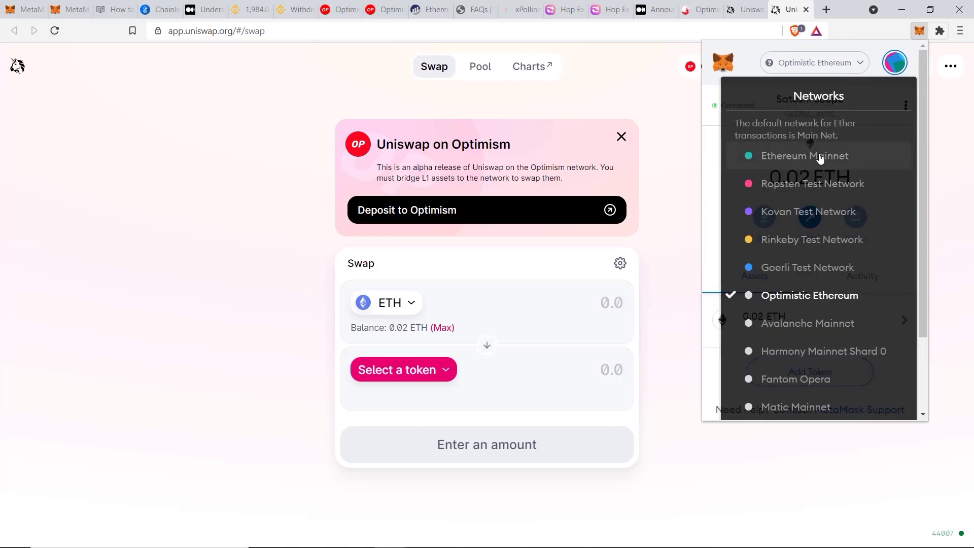
left_click(671, 182)
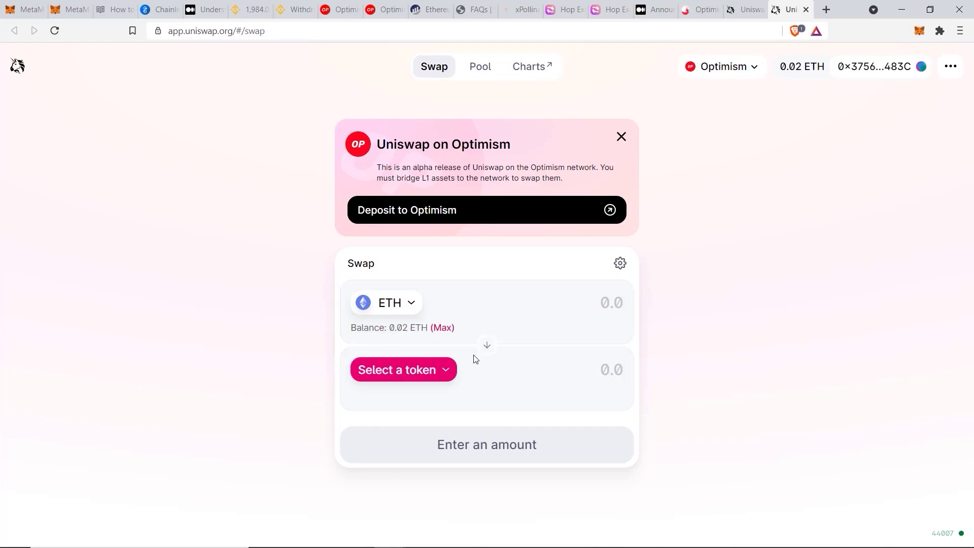
left_click(443, 375)
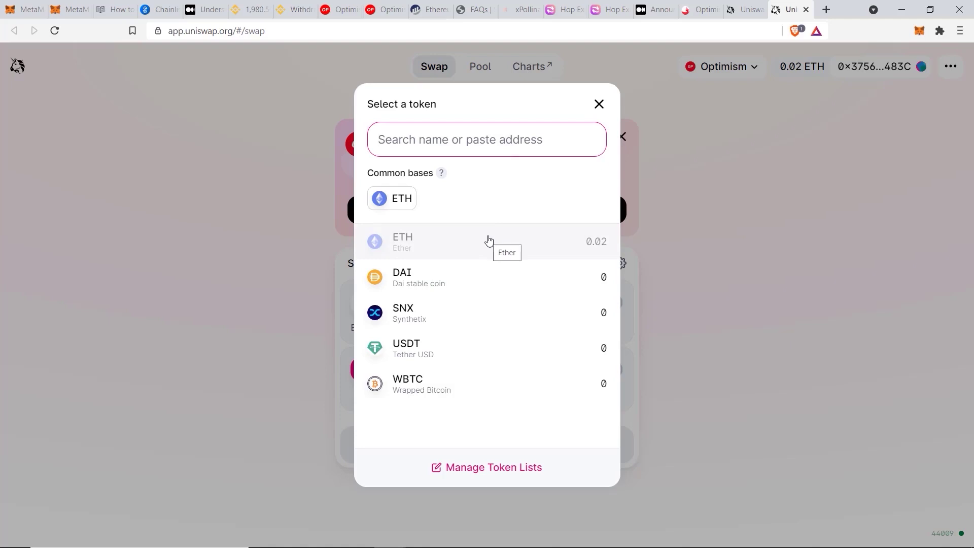
Step: Swap 0.01 ETH for 0.00059487 WBTC and send it to MetaMask for confirmation
left_click(443, 395)
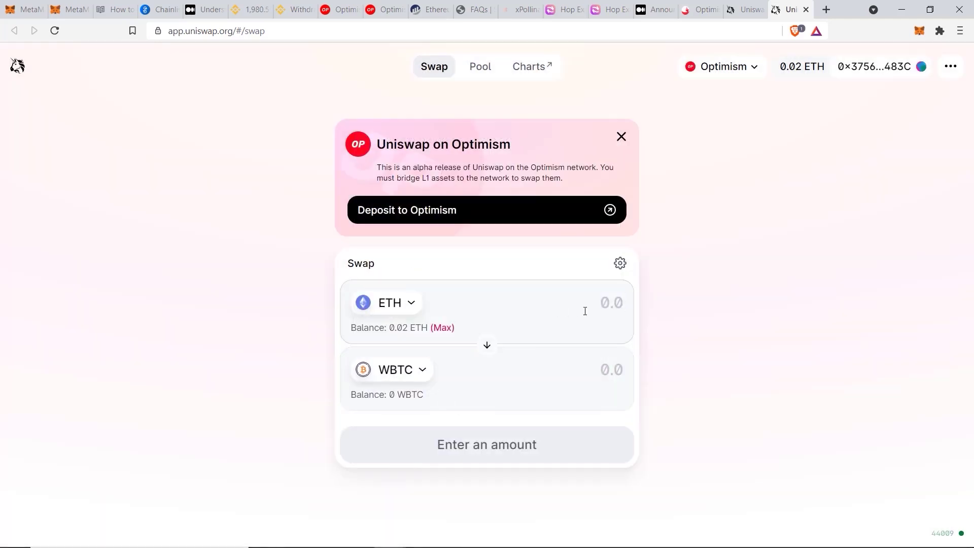
left_click(584, 311)
type("0.01")
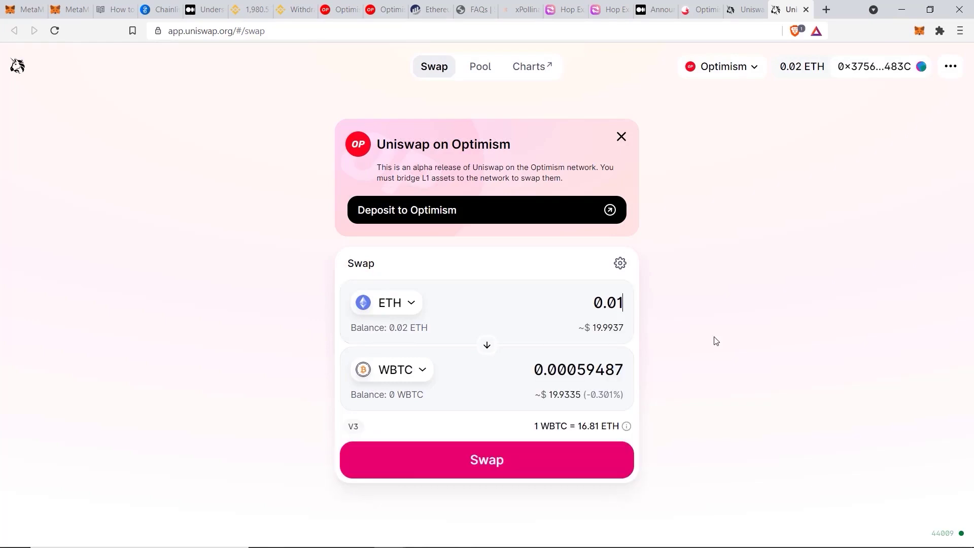
left_click(492, 462)
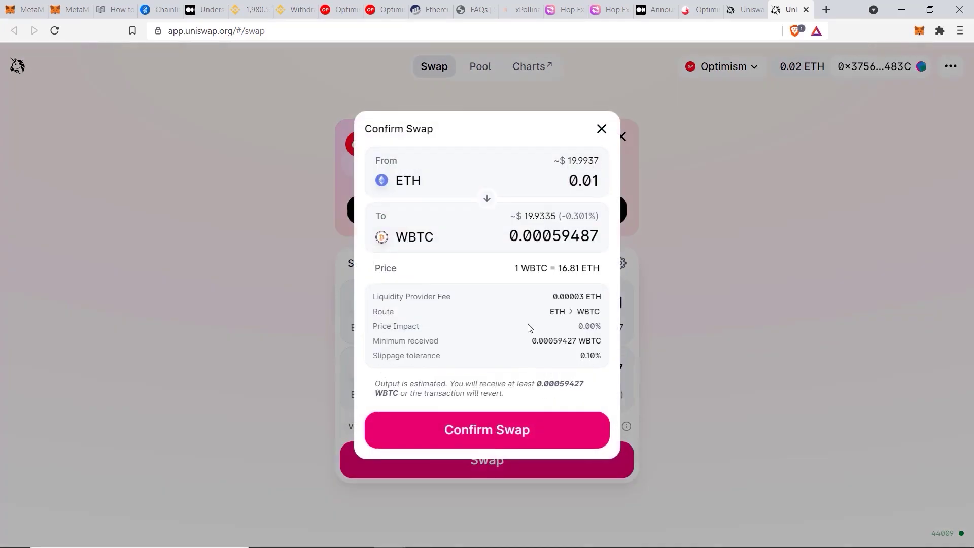
left_click(515, 430)
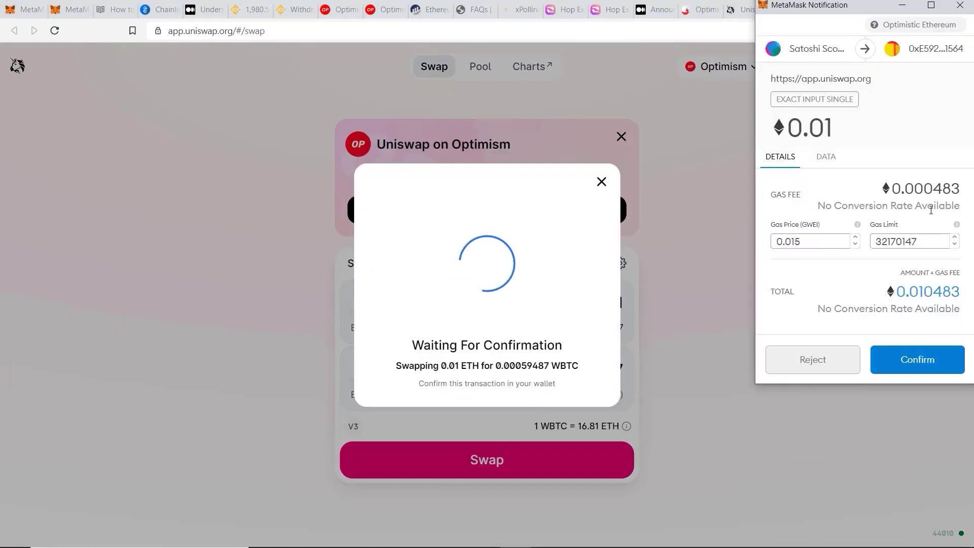
Step: Compute the gas fee in dollars in Calculator: 0.000483 × 2000 = 0.966
key("XF86Calculator")
type(".00")
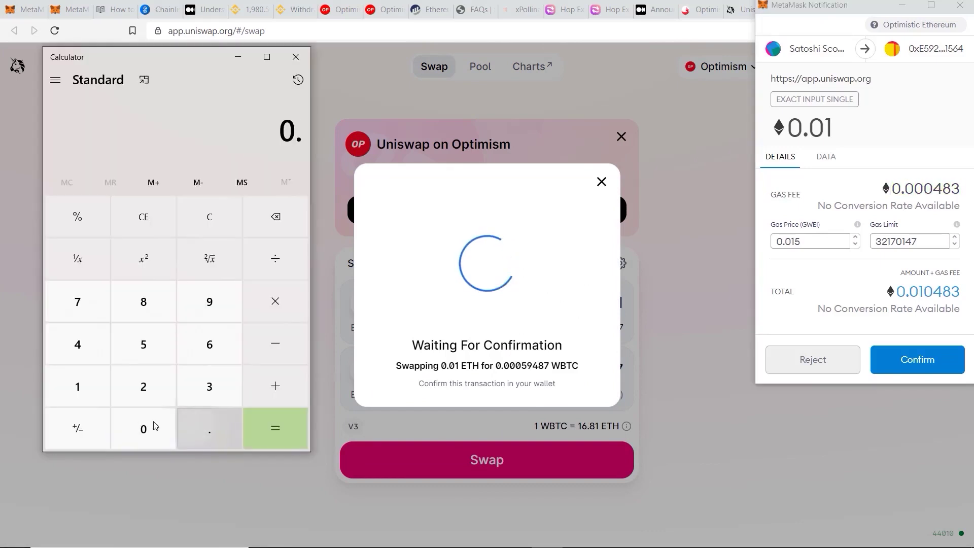
left_click(77, 344)
left_click(144, 302)
left_click(210, 386)
left_click(276, 302)
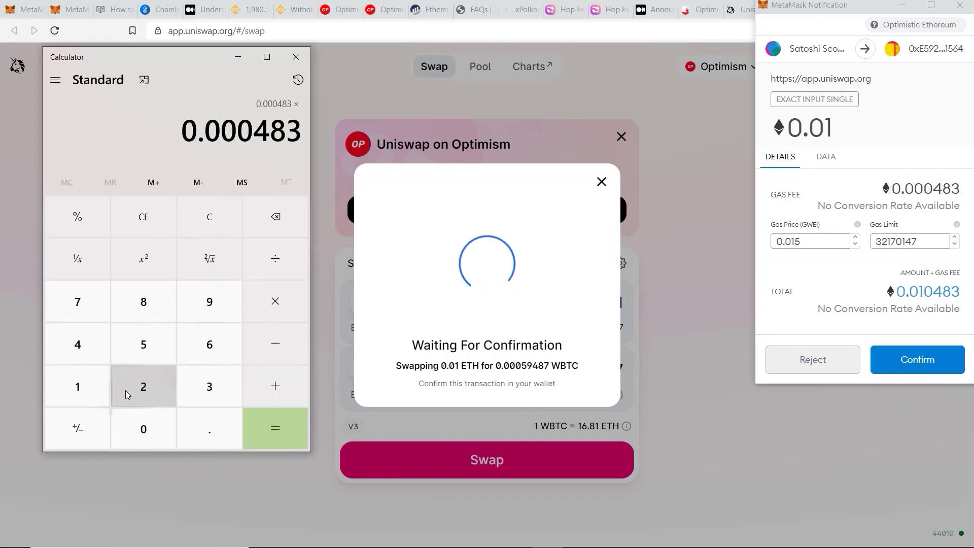
left_click(143, 387)
left_click(144, 429)
left_click(144, 429)
left_click(144, 430)
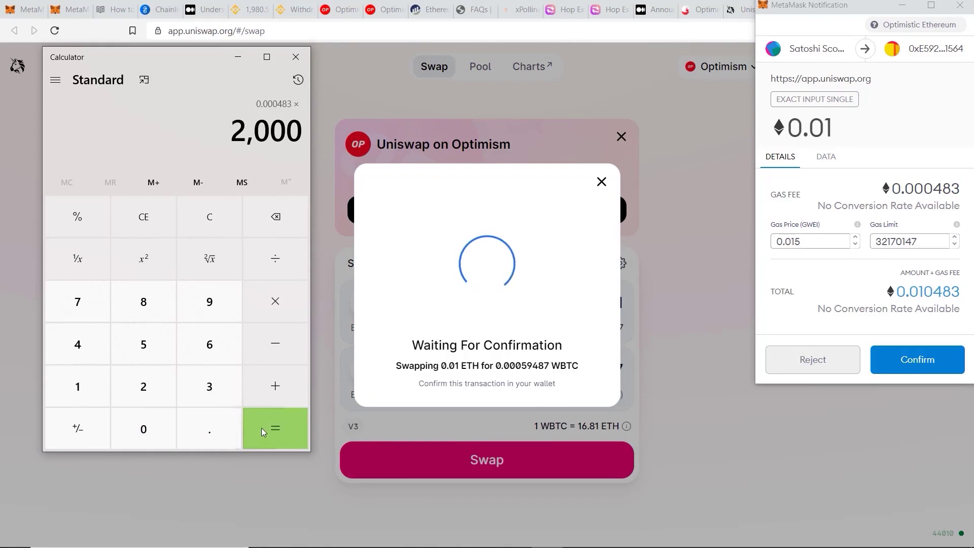
left_click(275, 428)
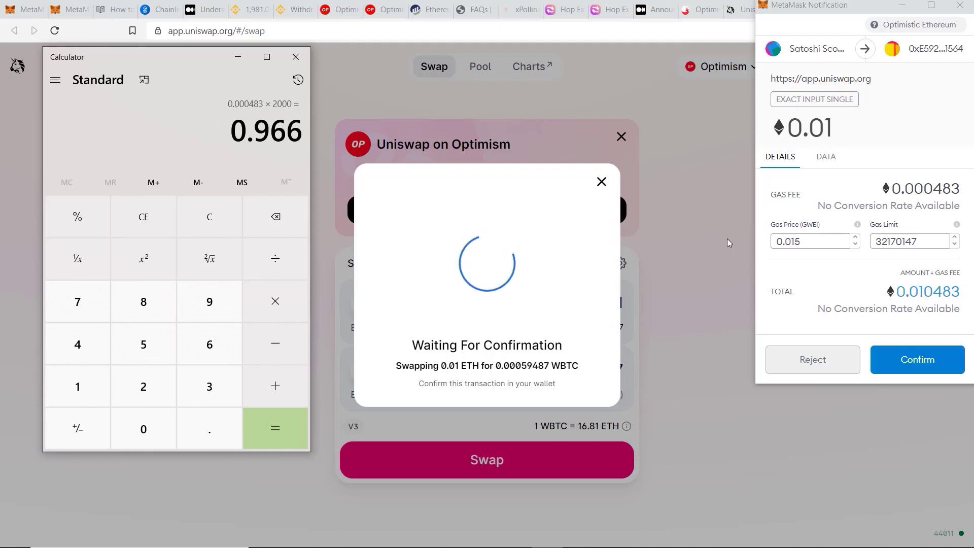
Step: Approve the swap in MetaMask, check Status: Success on Optimistic Etherscan, and return to Uniswap
left_click(918, 364)
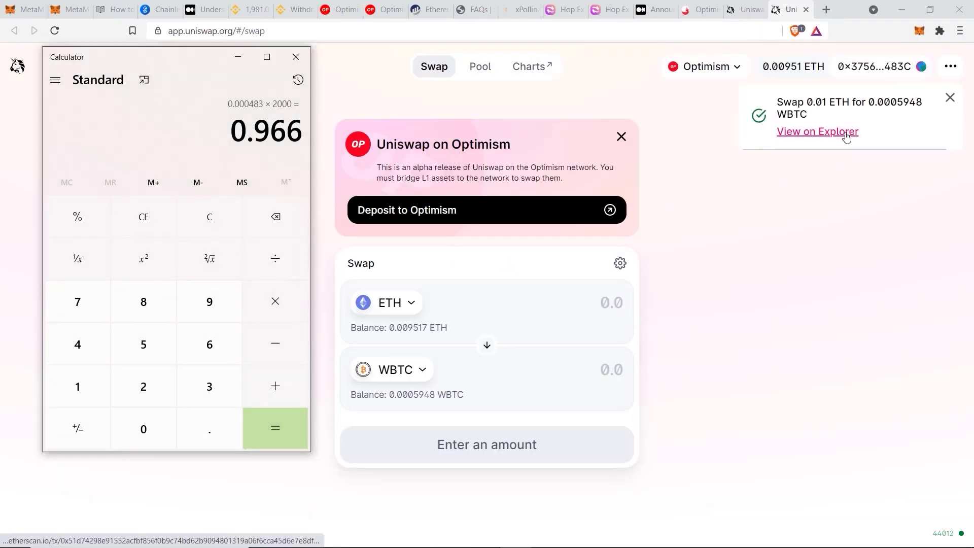
left_click(847, 131)
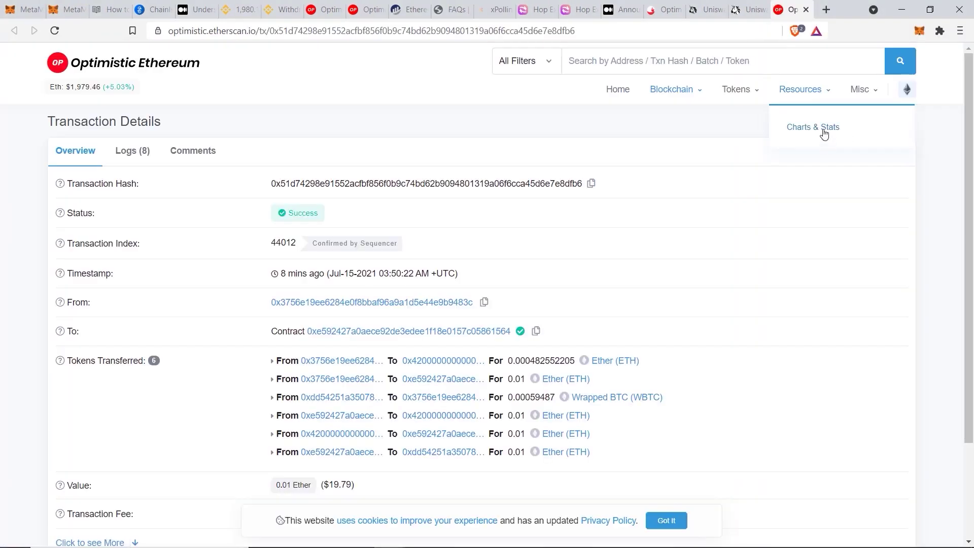
left_click(806, 10)
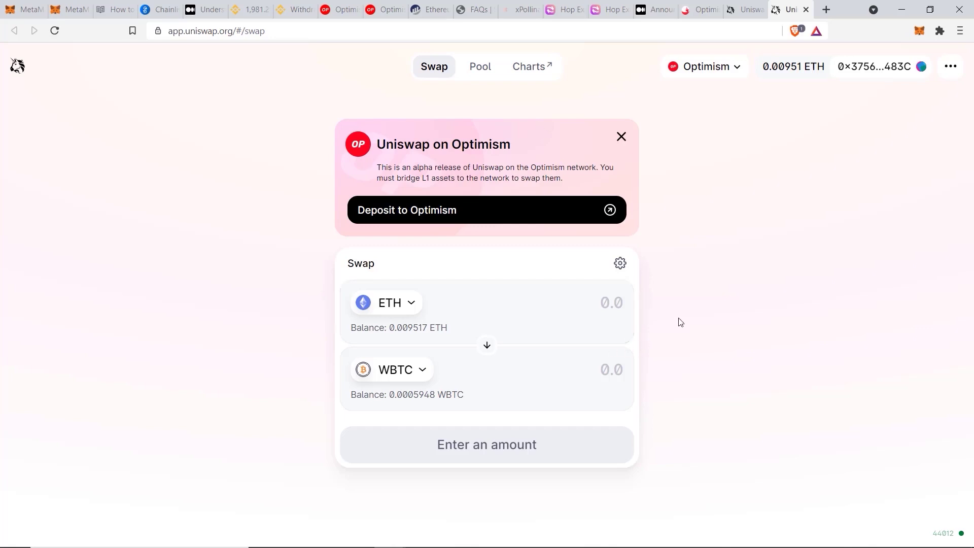
Step: Start a new Uniswap liquidity position pairing ETH with WBTC
left_click(481, 68)
left_click(720, 146)
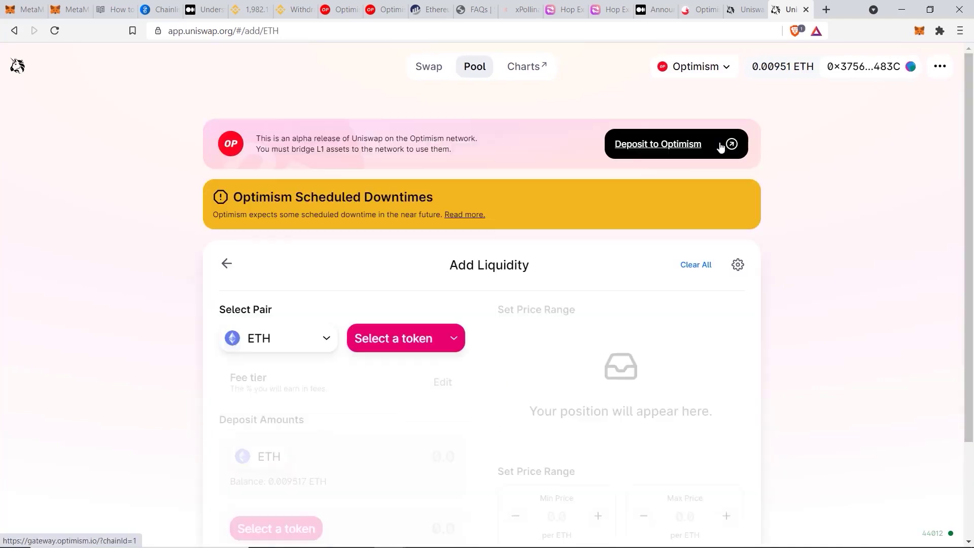
left_click(380, 338)
left_click(437, 281)
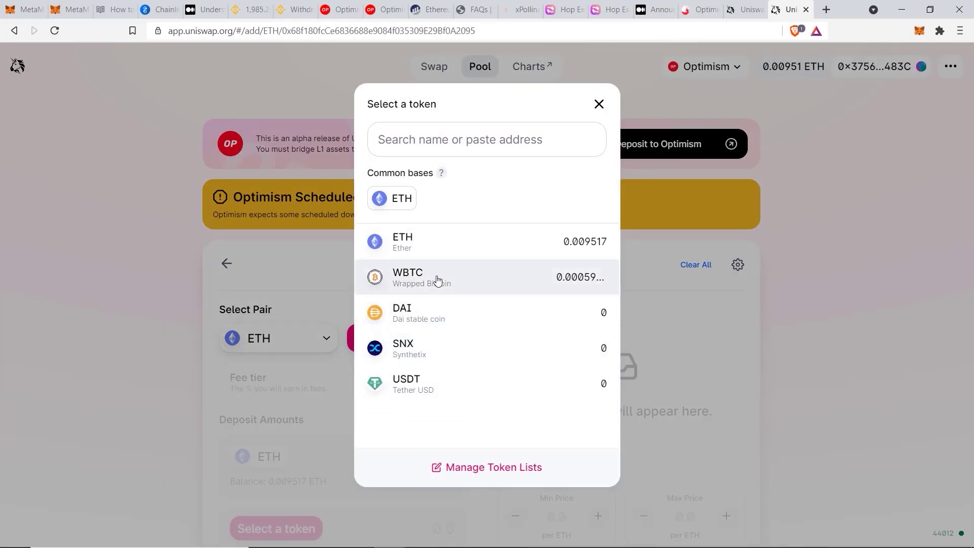
Step: Enter 0.005 ETH (0.00029751 WBTC) and request approval for Uniswap to spend WBTC
scroll(605, 384, "down", 1)
type("0.005")
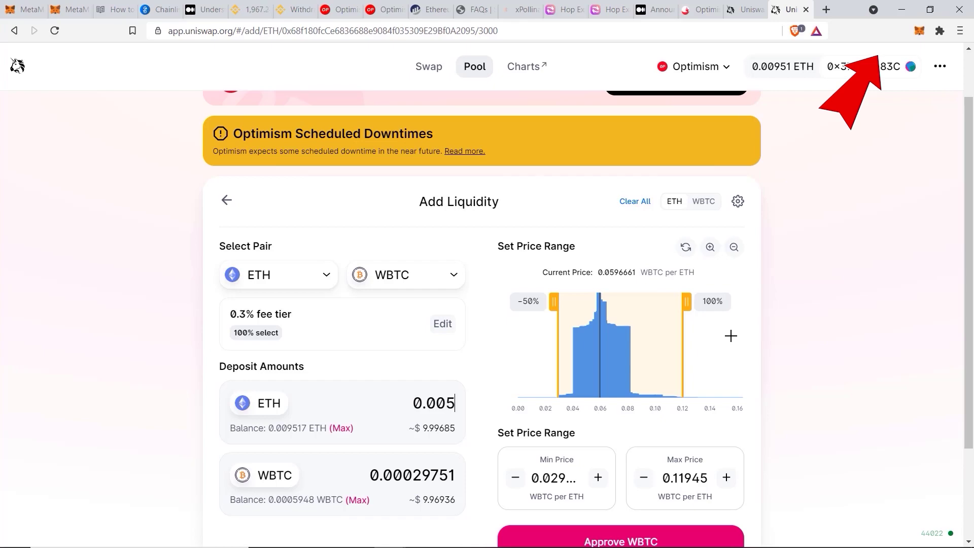
scroll(812, 375, "down", 2)
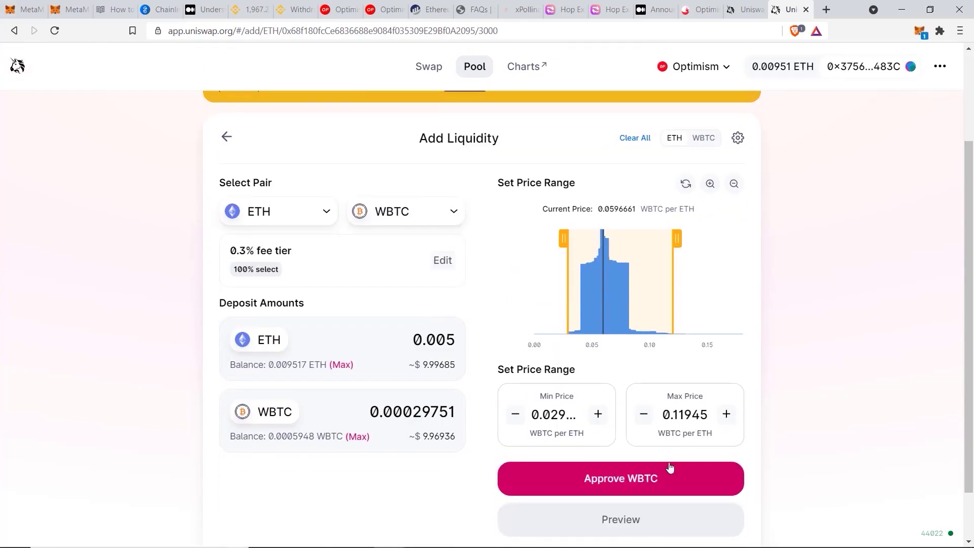
left_click(669, 467)
scroll(862, 317, "down", 1)
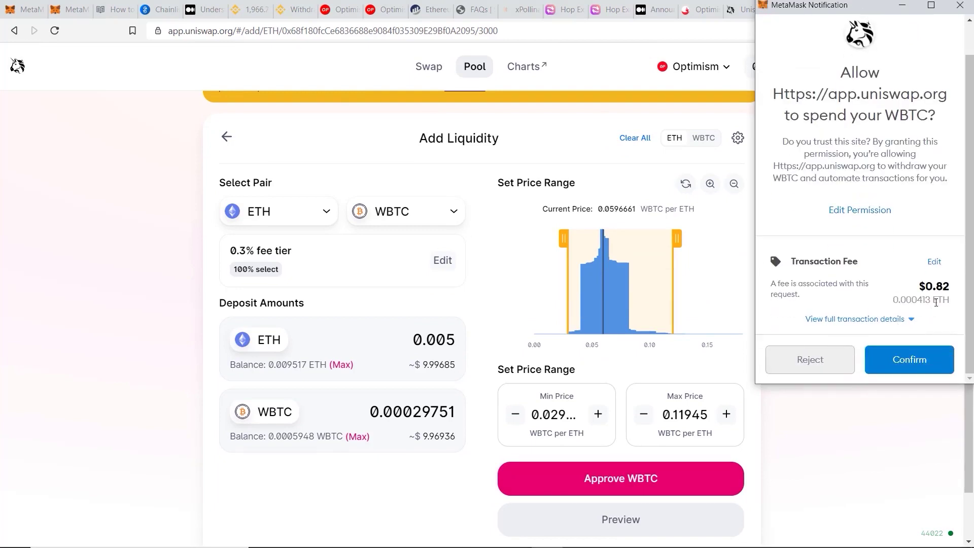
Step: Confirm the WBTC approval, then preview, add and confirm the ETH/WBTC liquidity deposit
left_click(921, 361)
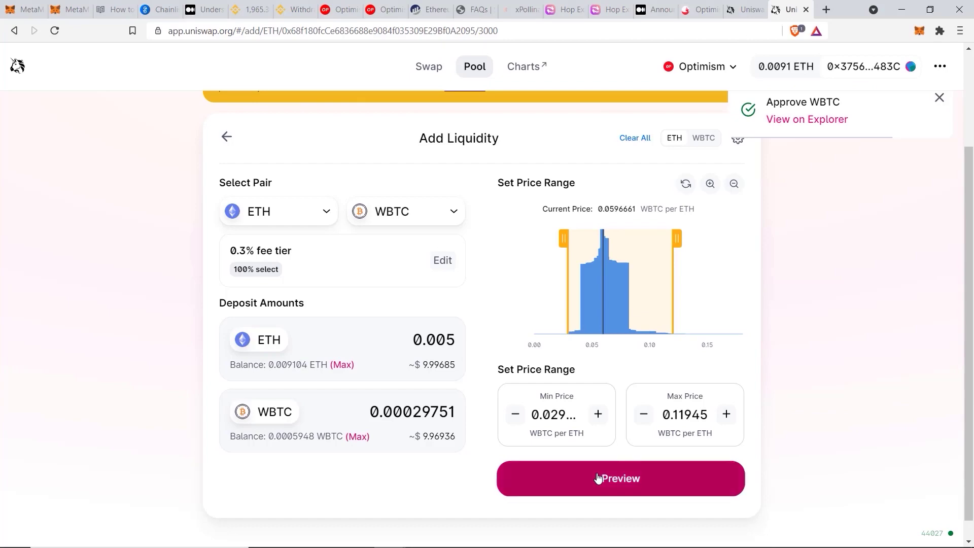
left_click(603, 476)
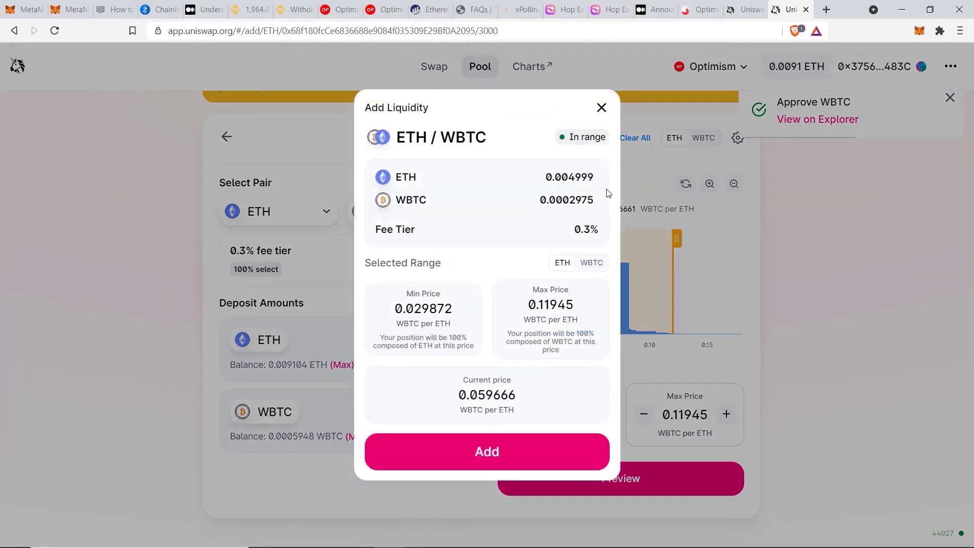
left_click(487, 460)
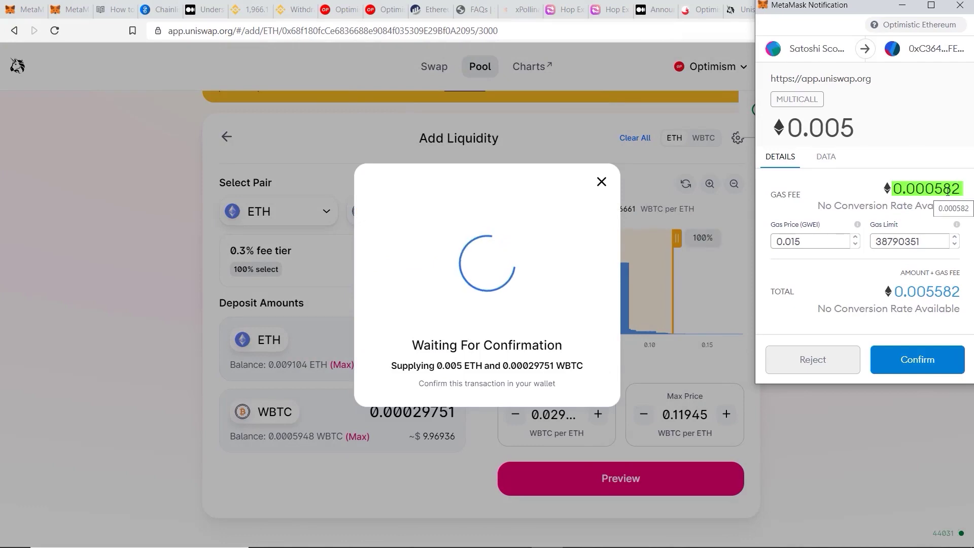
left_click(932, 360)
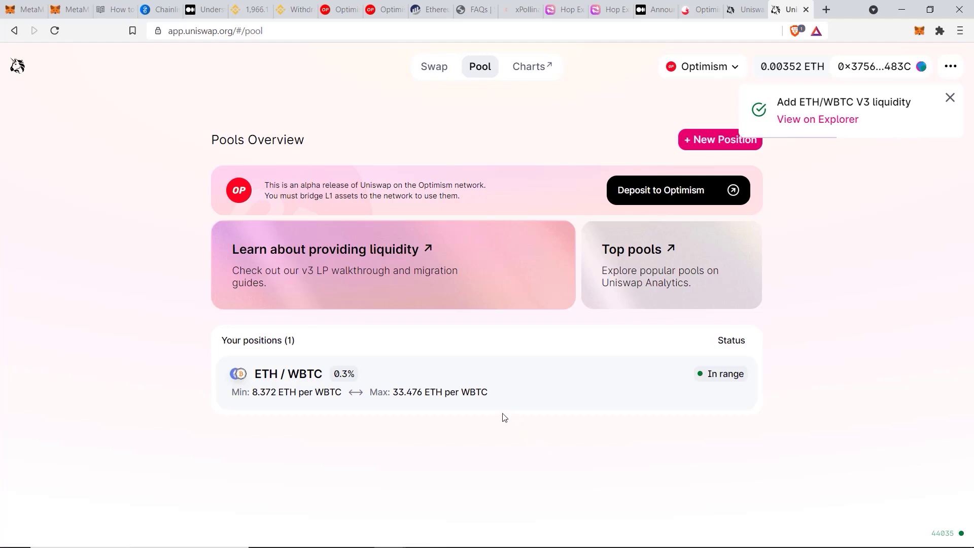
Step: Open the ETH/WBTC position's detail page showing $19.96 liquidity, fees and price range
left_click(476, 390)
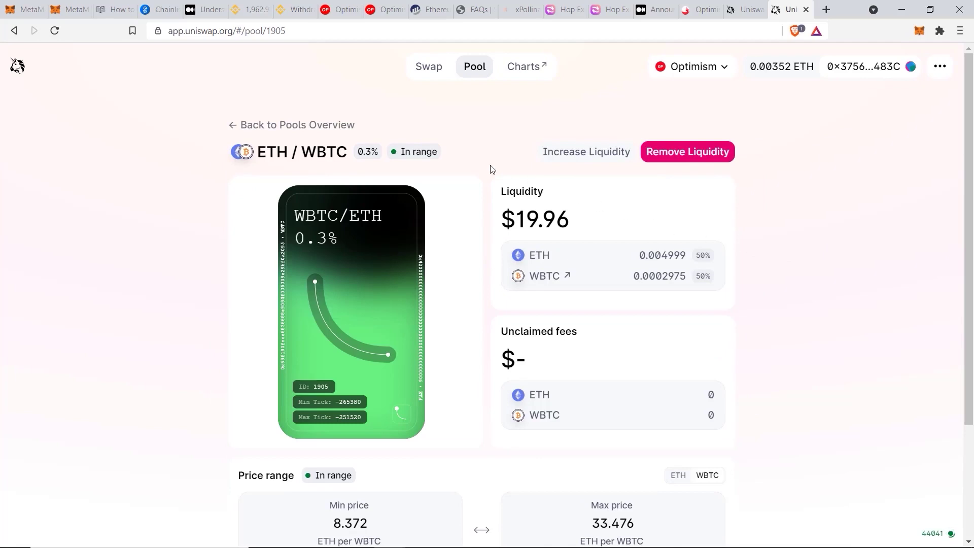
mouse_move(438, 144)
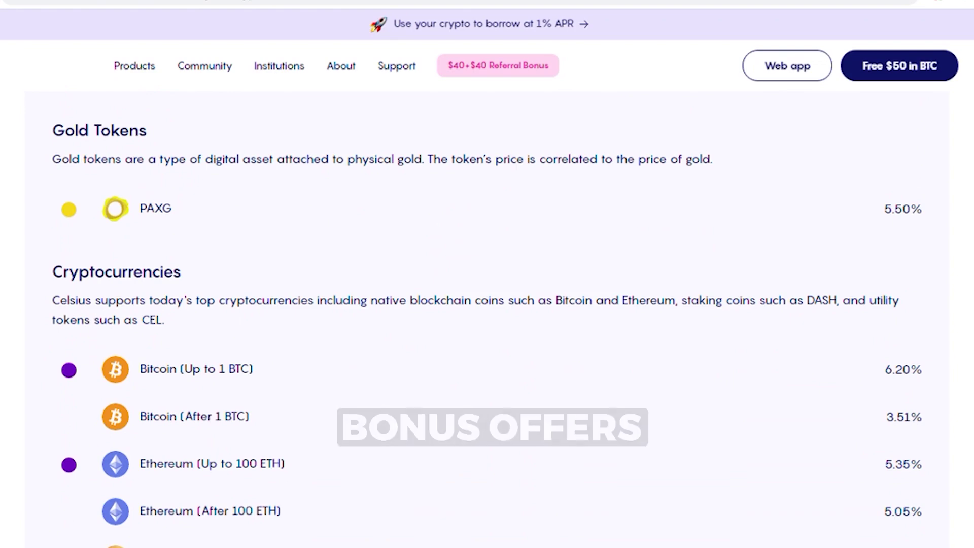
Step: Scroll through the Celsius cryptocurrency interest rates down to the UNI, BSV and ZEC rows
scroll(487, 320, "down", 2)
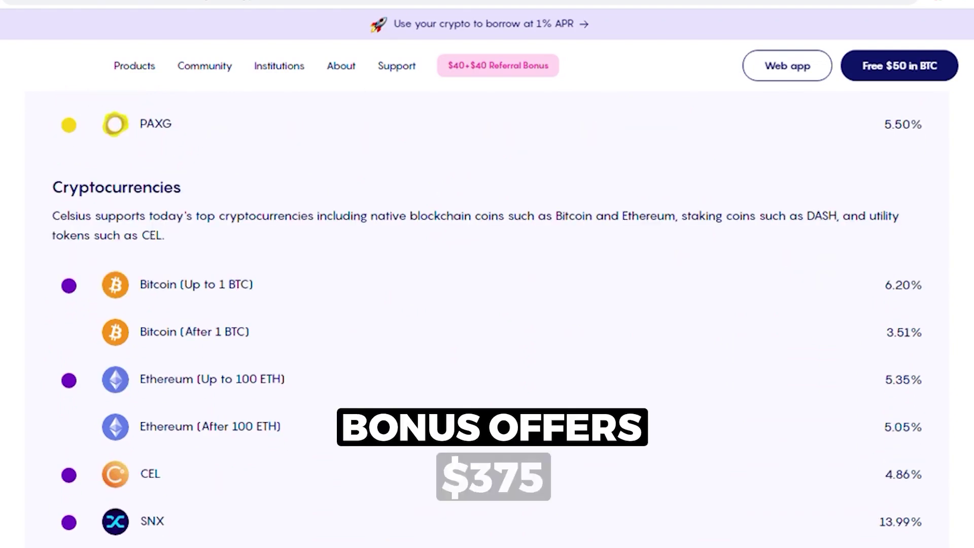
scroll(487, 319, "down", 2)
scroll(487, 319, "down", 2)
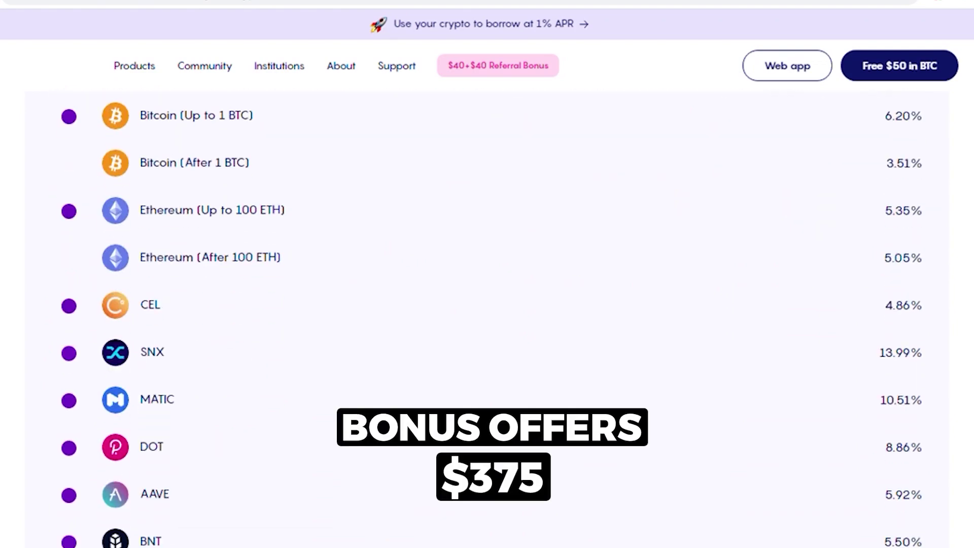
scroll(487, 320, "down", 1)
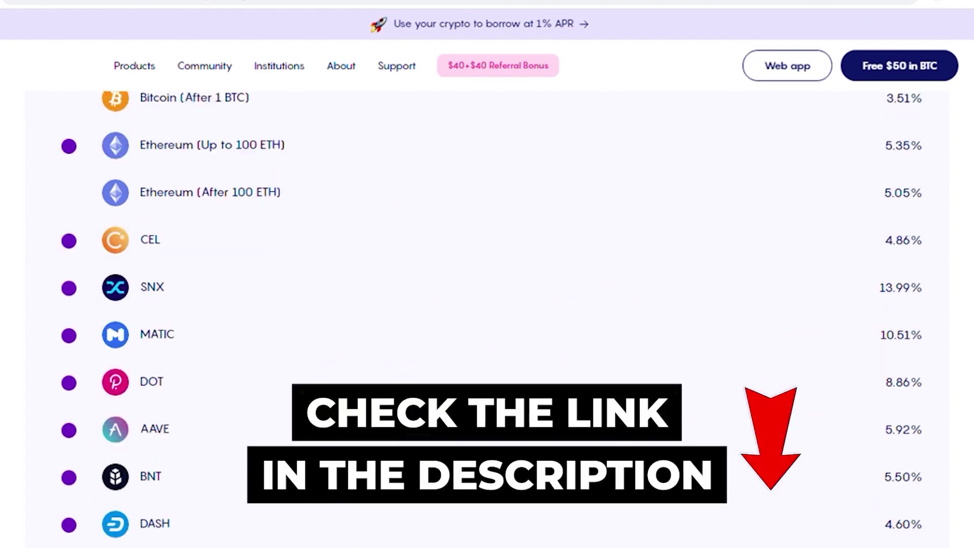
scroll(487, 320, "down", 7)
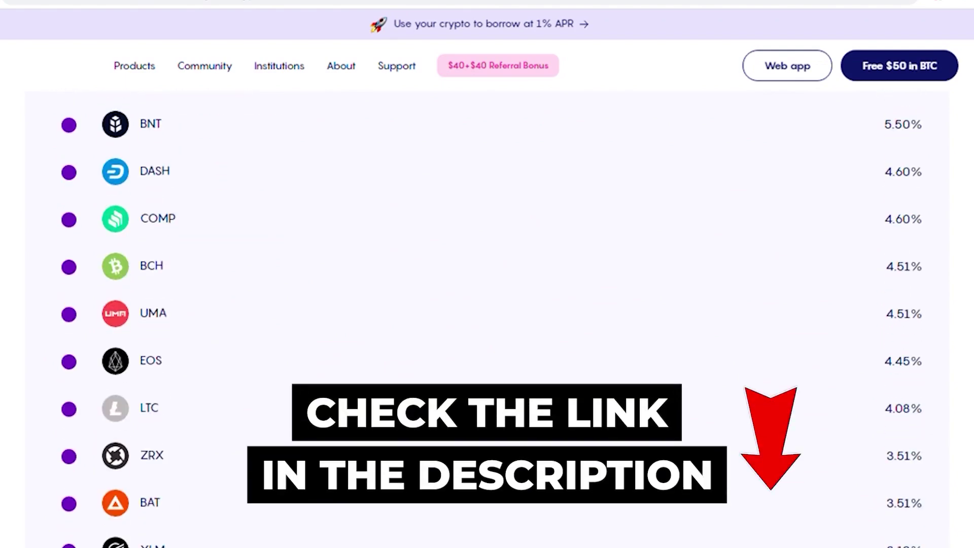
scroll(487, 319, "down", 2)
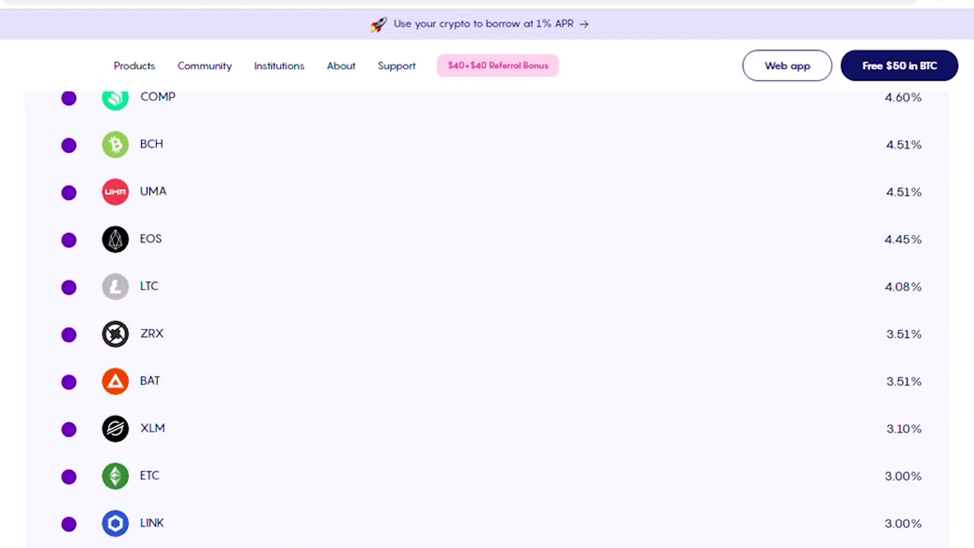
scroll(487, 317, "down", 6)
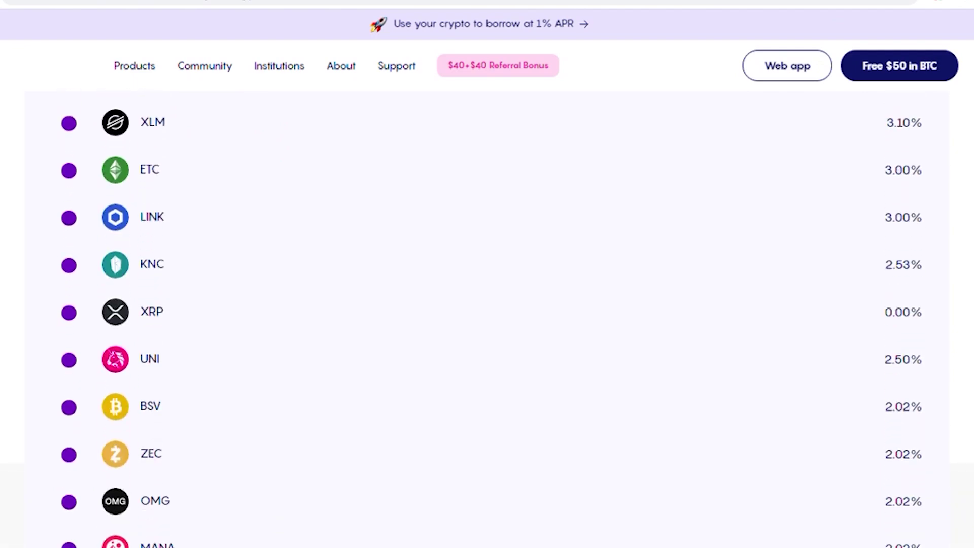
scroll(487, 317, "down", 7)
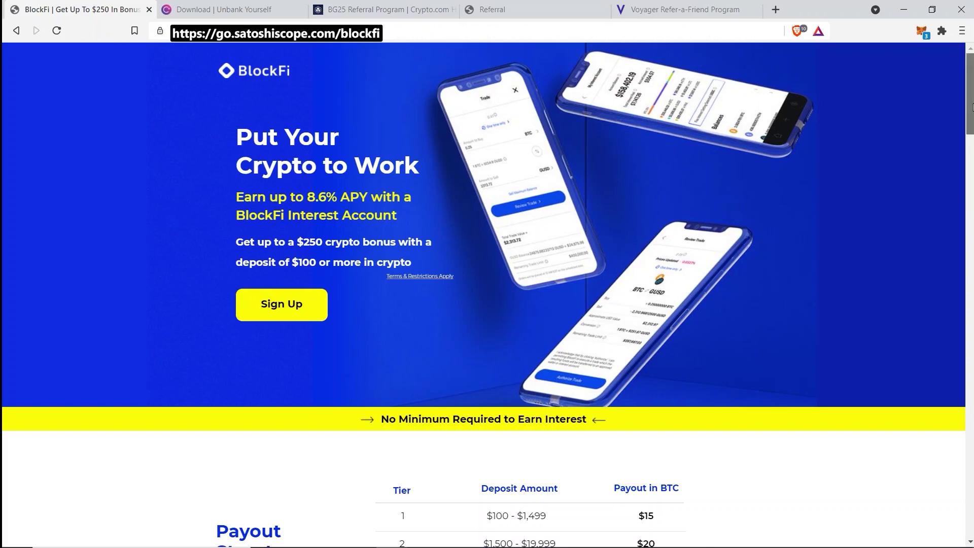
Step: Review the BlockFi offer, then the Celsius, Crypto.com BG25, Ledn and Voyager referral pages
scroll(969, 152, "down", 3)
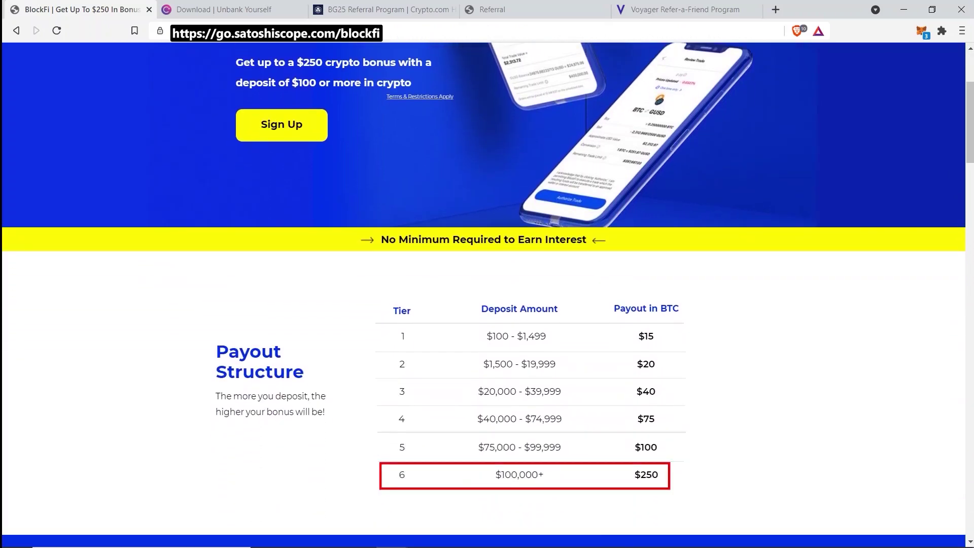
left_click(248, 10)
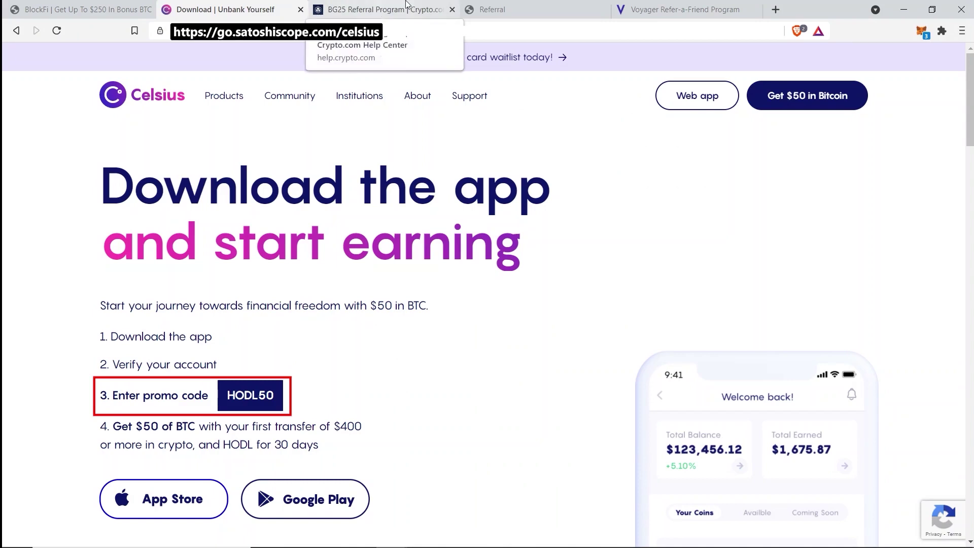
left_click(406, 5)
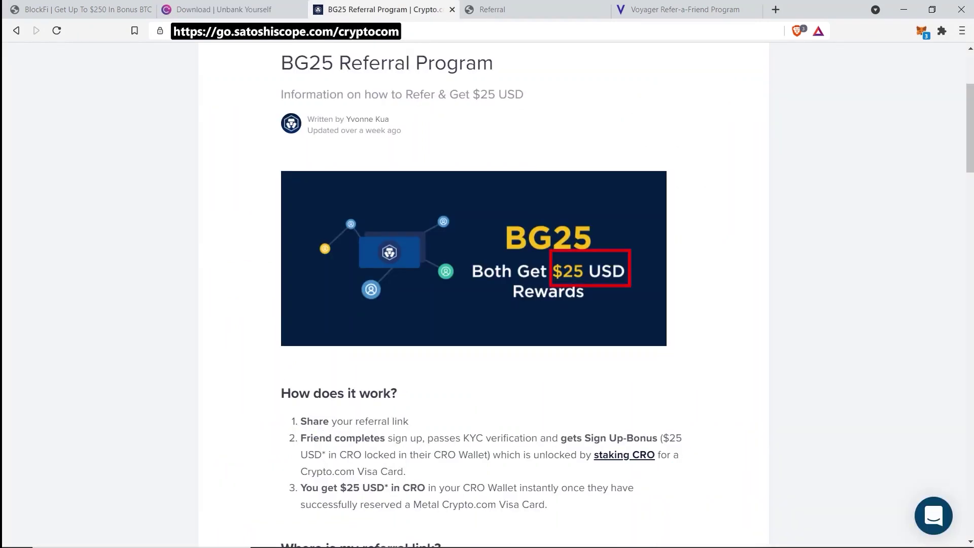
left_click(508, 9)
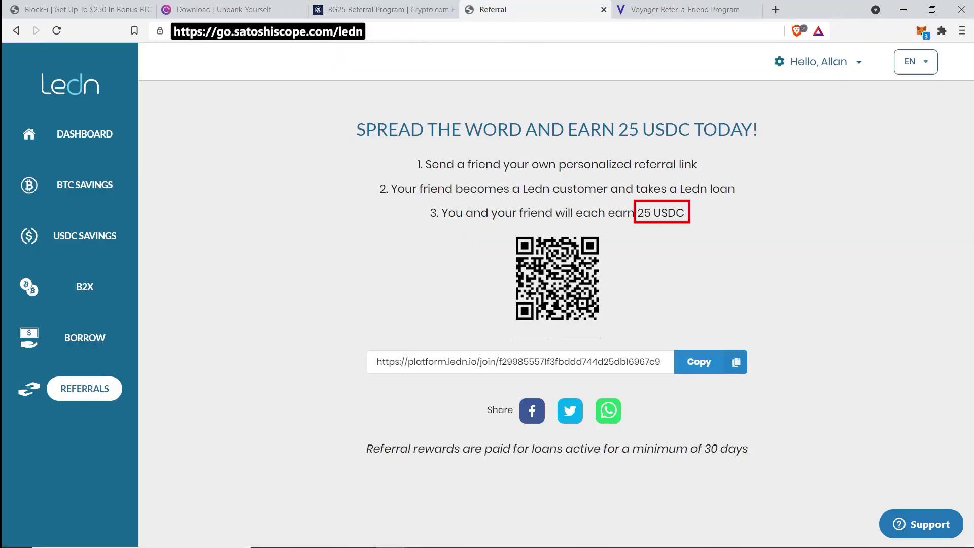
left_click(680, 10)
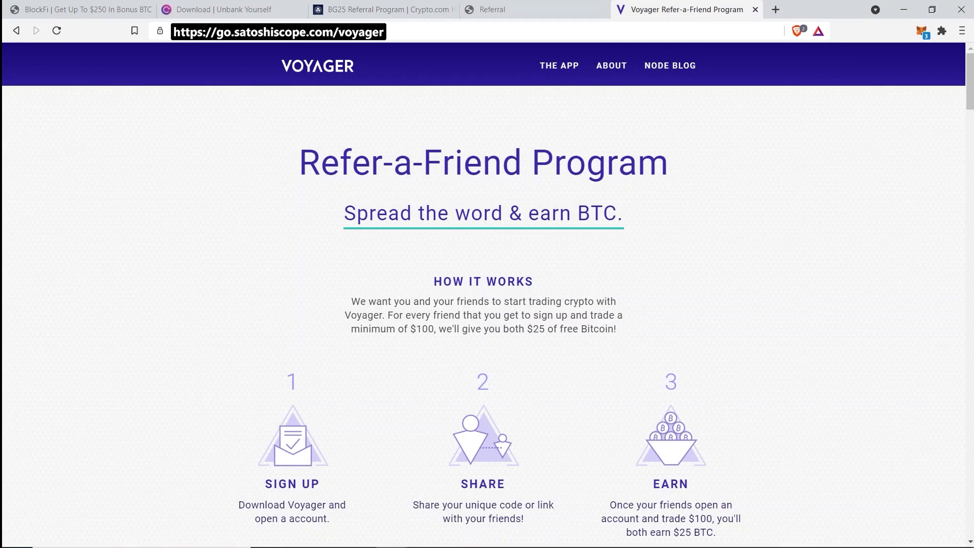
Step: Cycle through the referral tabs again, ending on Voyager's $25 Bitcoin Refer-a-Friend page
key("ctrl+Tab")
key("ctrl+Tab")
key("ctrl+Tab")
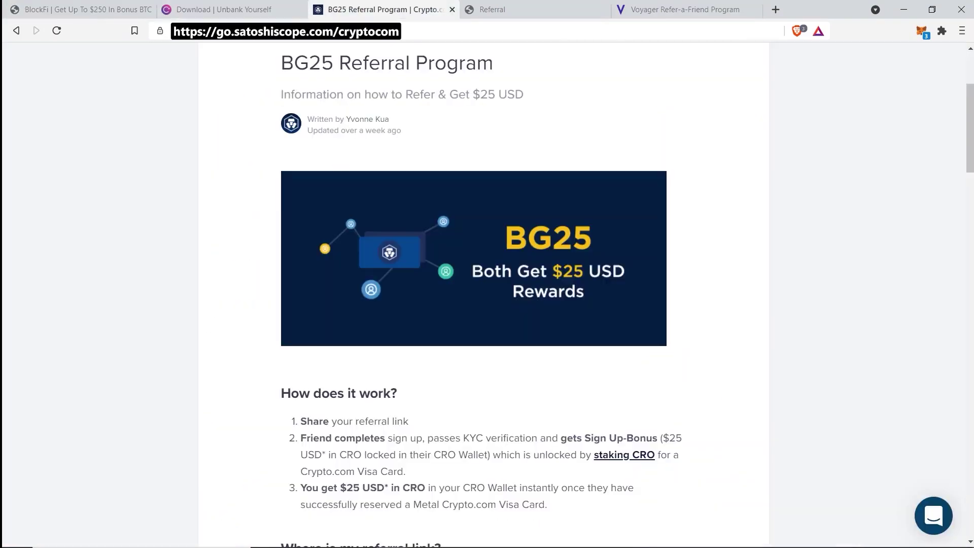
key("ctrl+Tab")
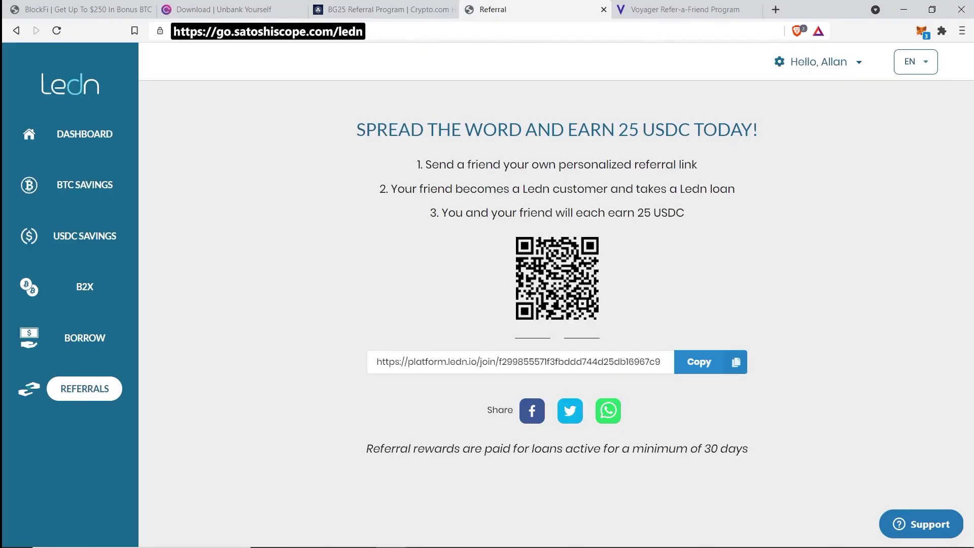
key("ctrl+Tab")
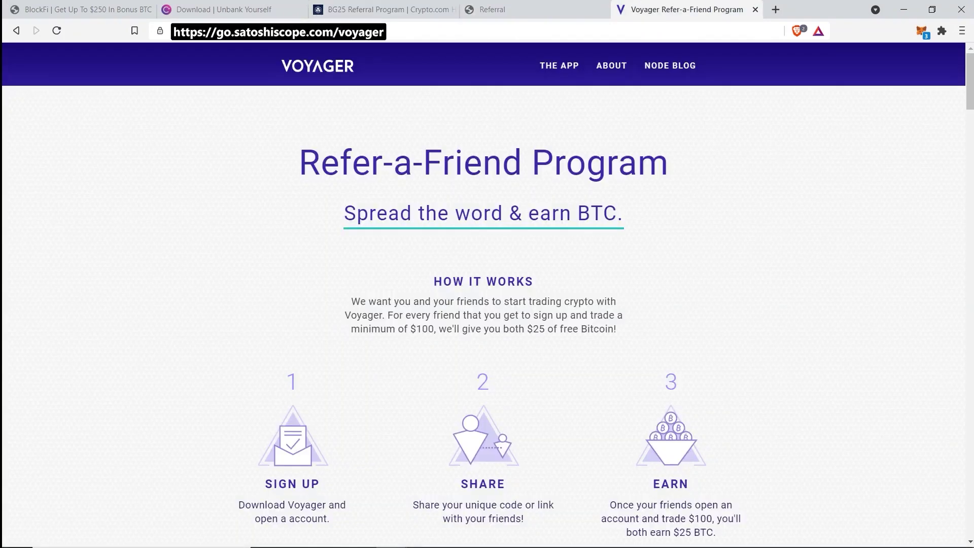